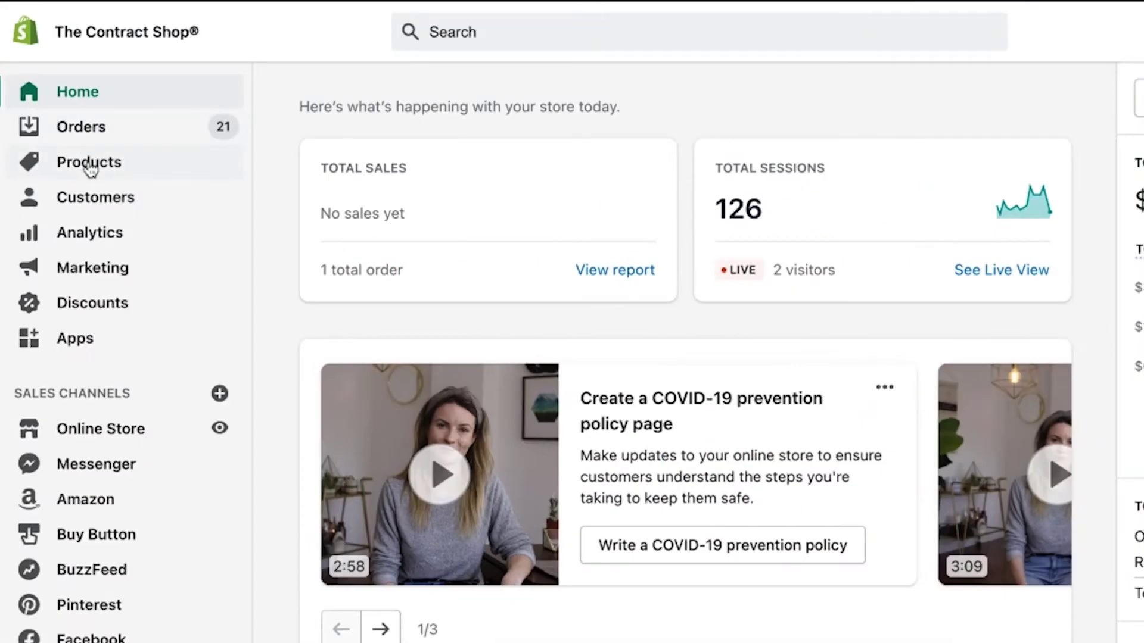
# Create a product titled '[PRE-SALE] Coaching Email Templates Pack' and begin the description 'PRE-SALE ITEM - WILL BE DELIVERED WITHIN'.
pyautogui.click(90, 167)
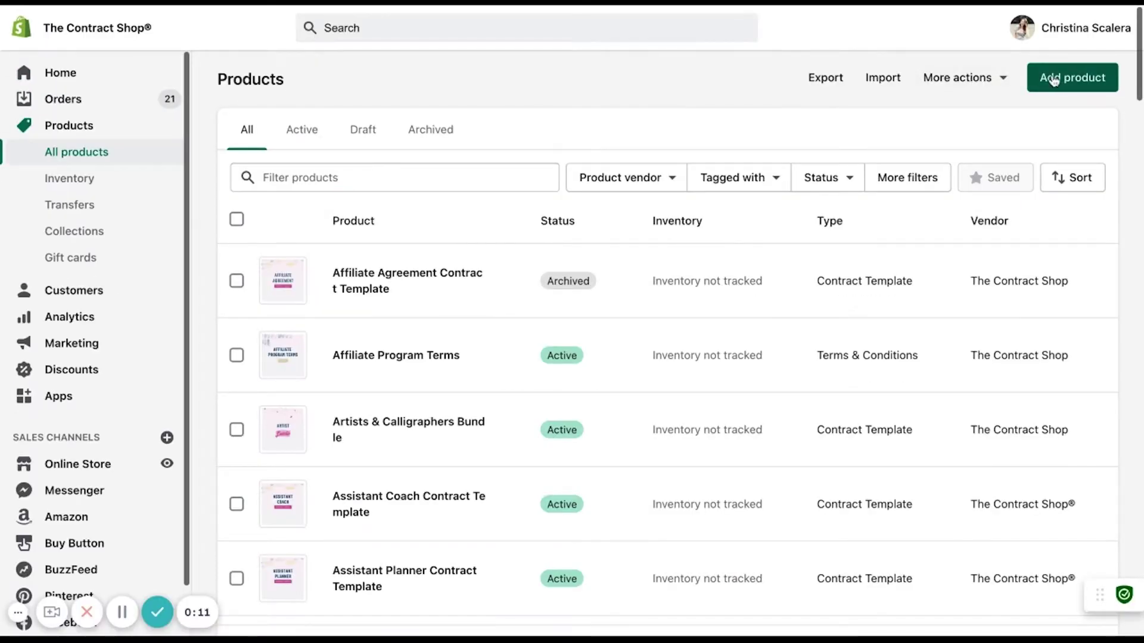
pyautogui.click(1053, 81)
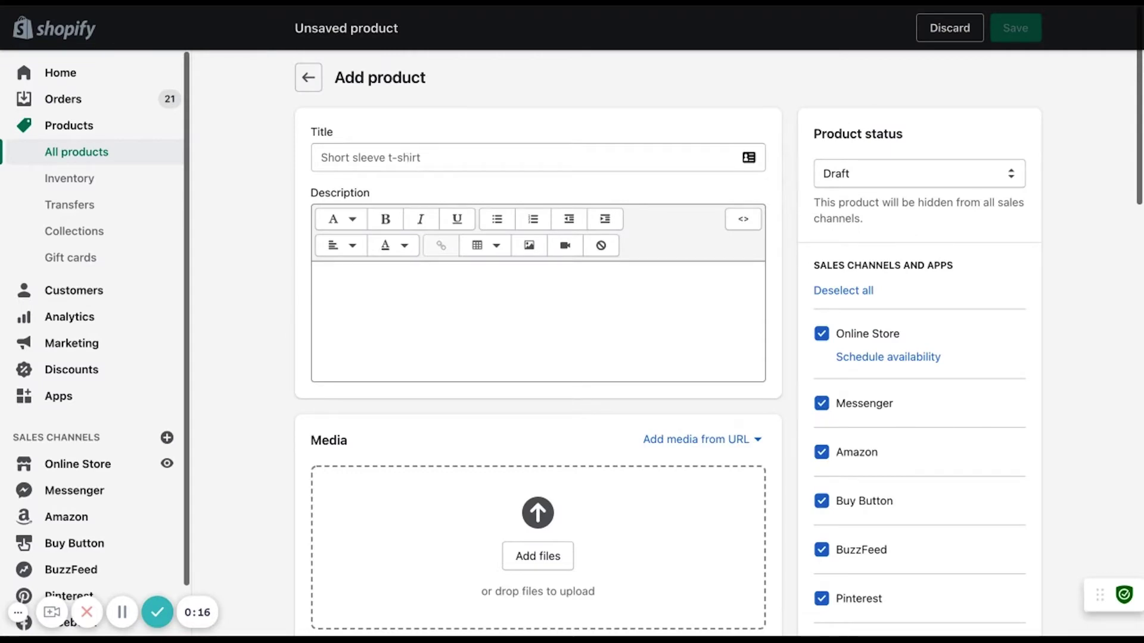
pyautogui.click(322, 157)
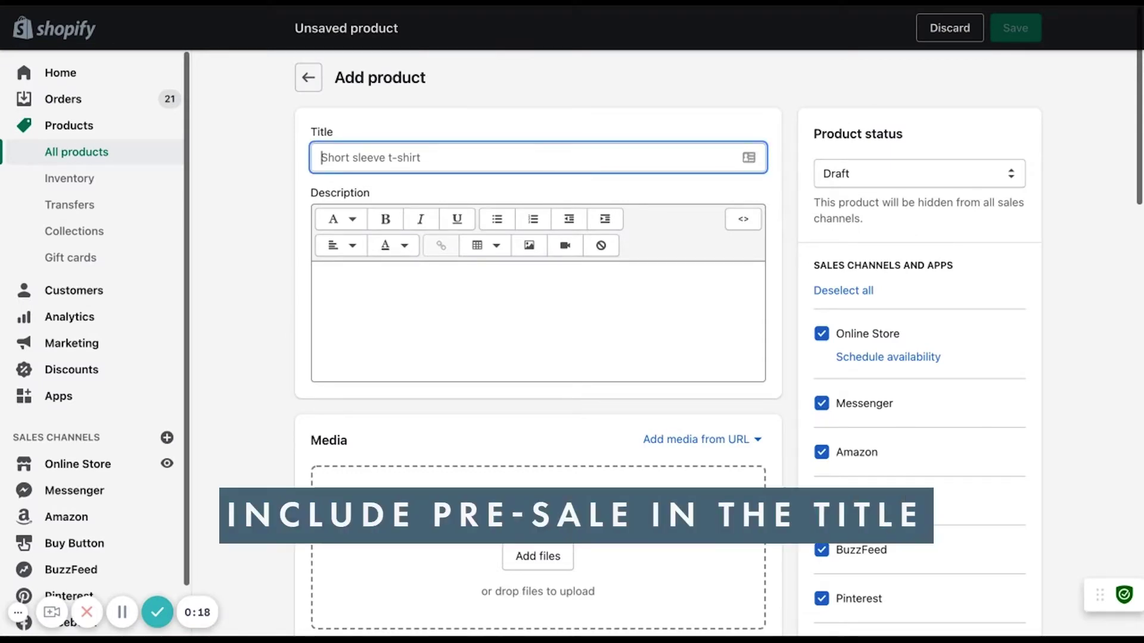
pyautogui.write('[PRE-SALE')
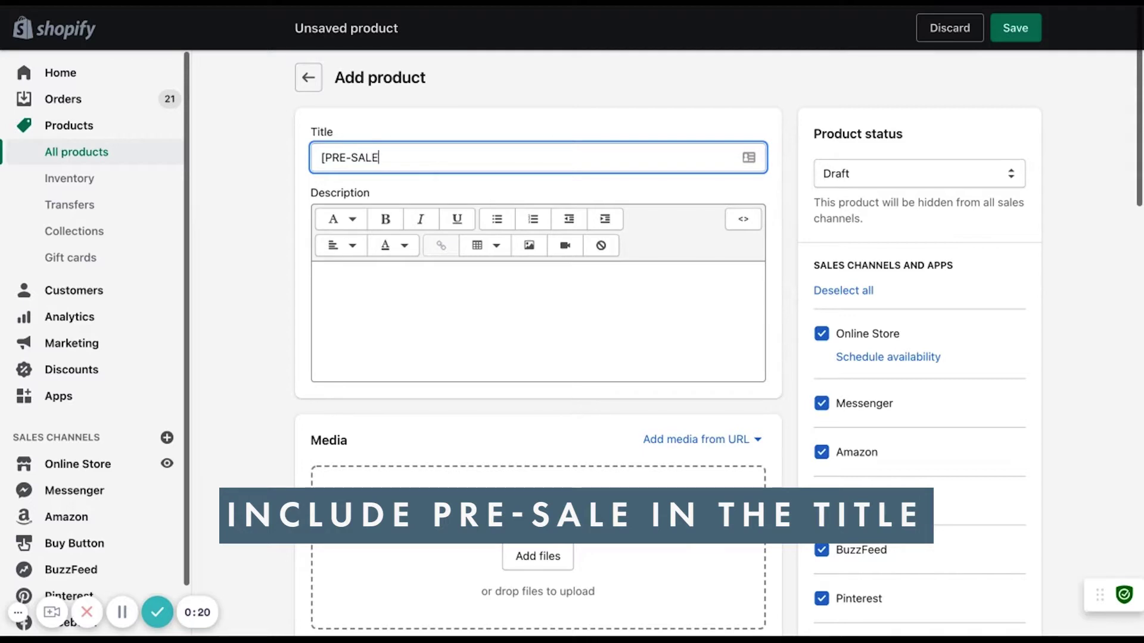
pyautogui.write('] Coaching Email Templates Pack')
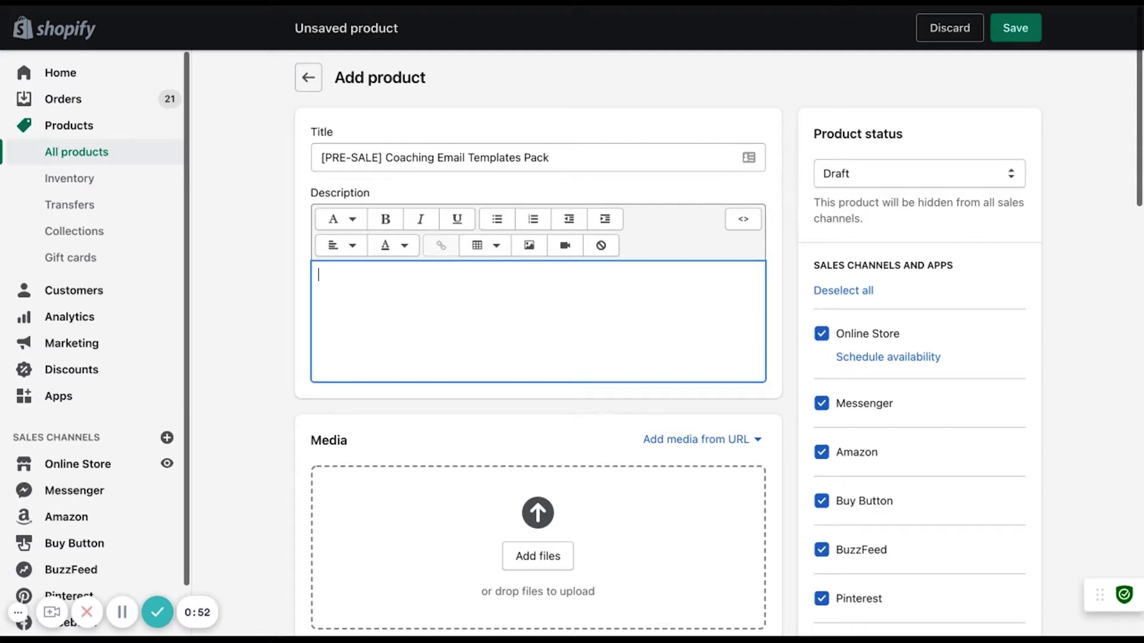
pyautogui.write('PRE-SALE ITEM - WILL BE DEL')
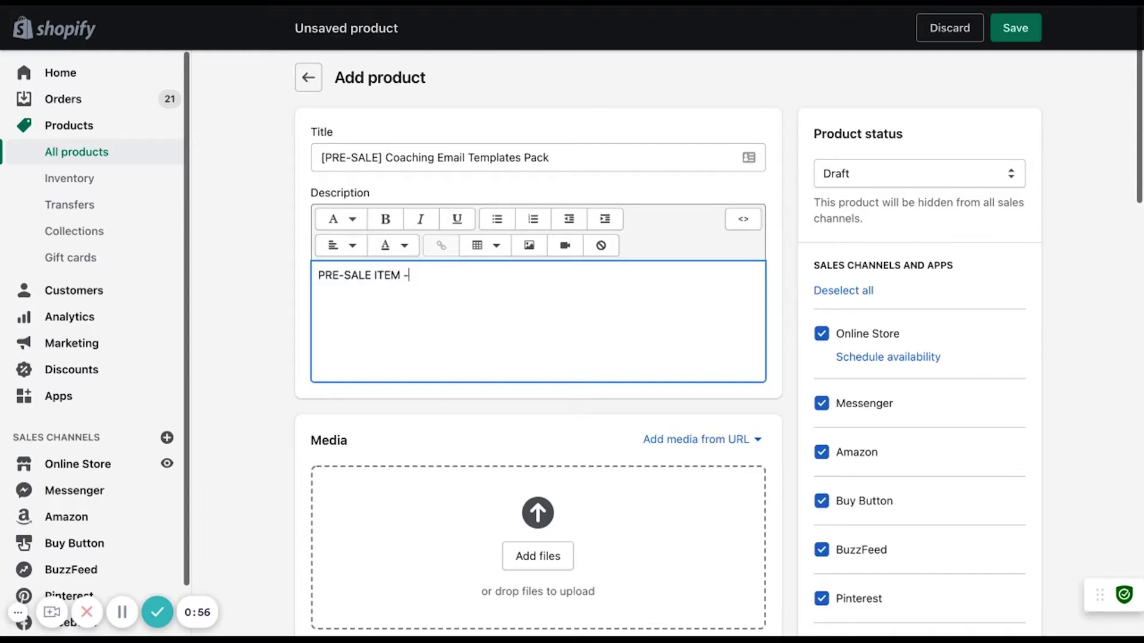
pyautogui.write('IVERED WITHIN')
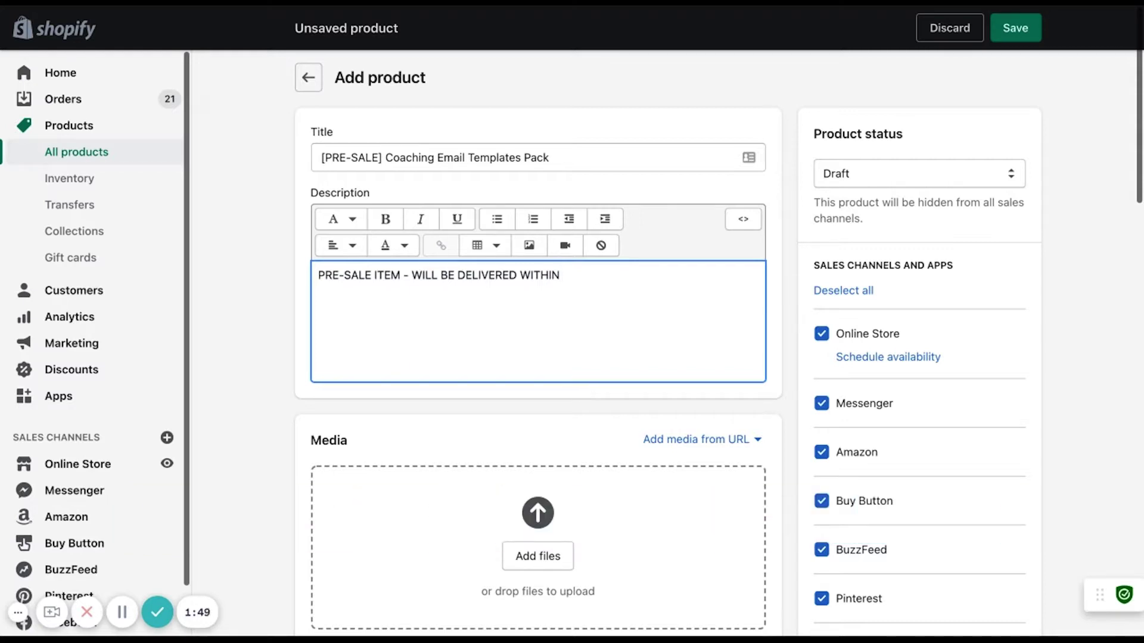
# Complete the description line with '14 DAYS' and start a new line below it.
pyautogui.write('14 DAYS')
pyautogui.press('Return')
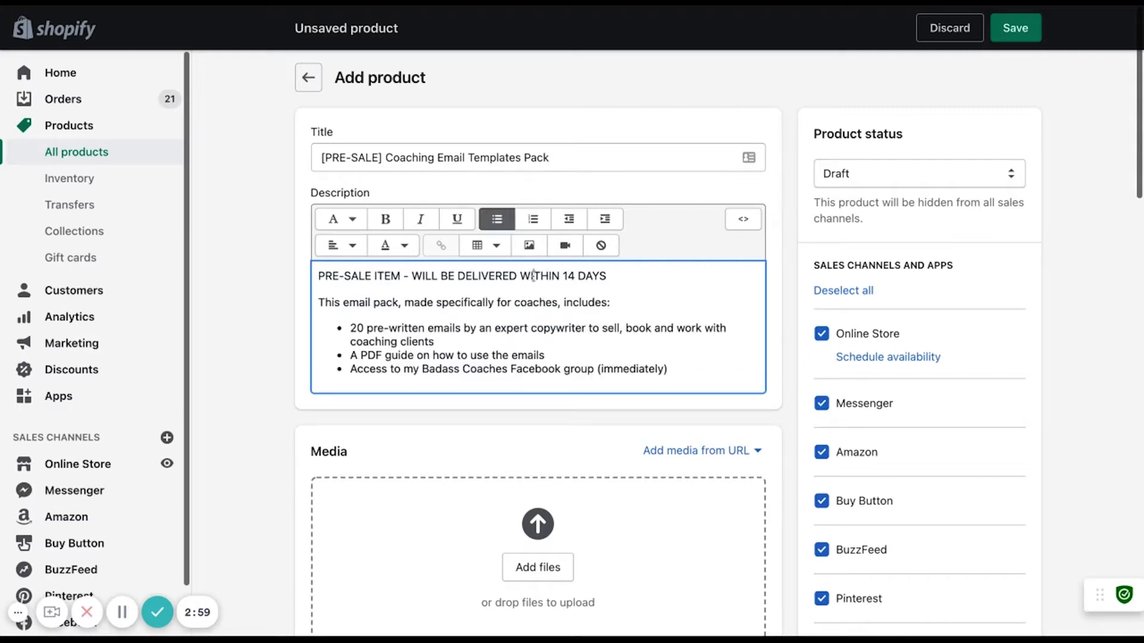
# Bold the pre-sale delivery line, reverting a Heading 1 trial back to Paragraph text.
pyautogui.tripleClick(533, 275)
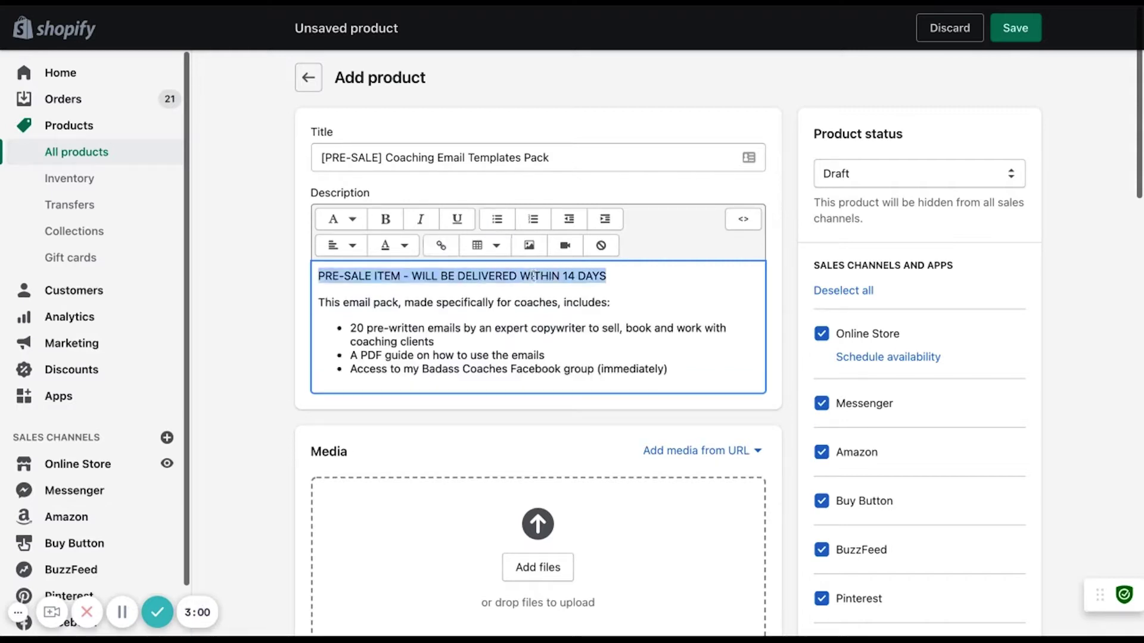
pyautogui.click(384, 219)
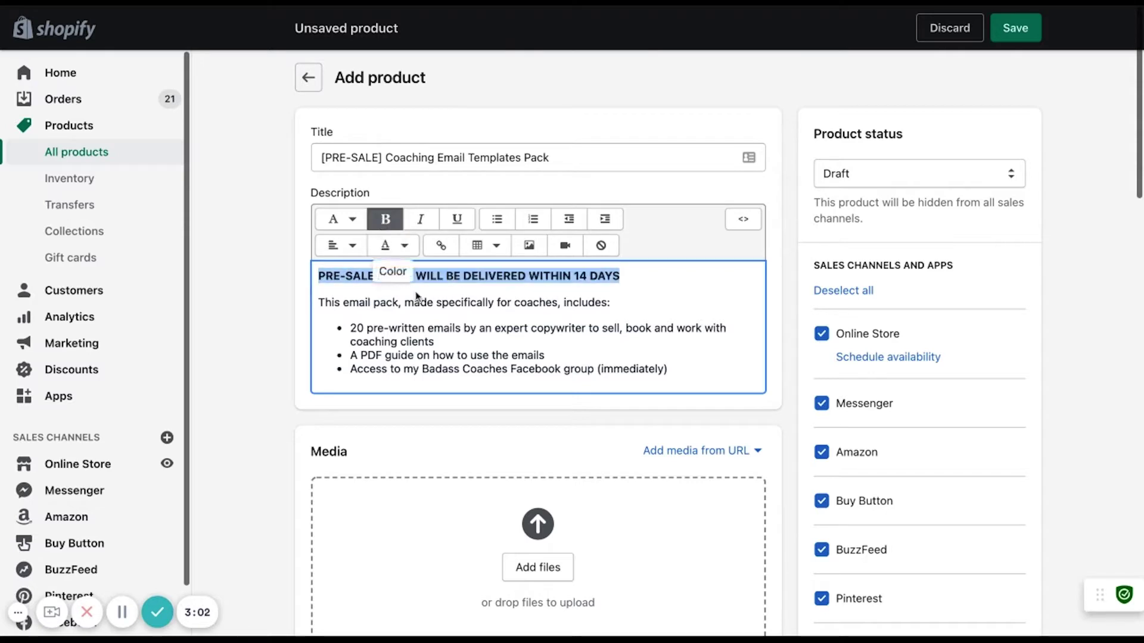
pyautogui.click(340, 219)
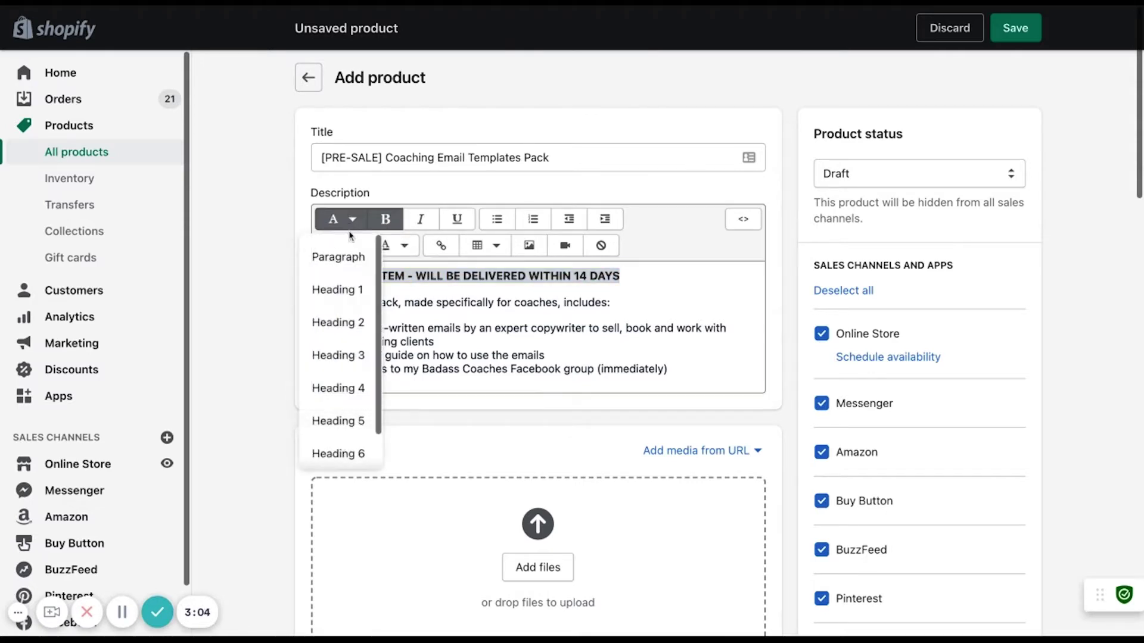
pyautogui.click(336, 301)
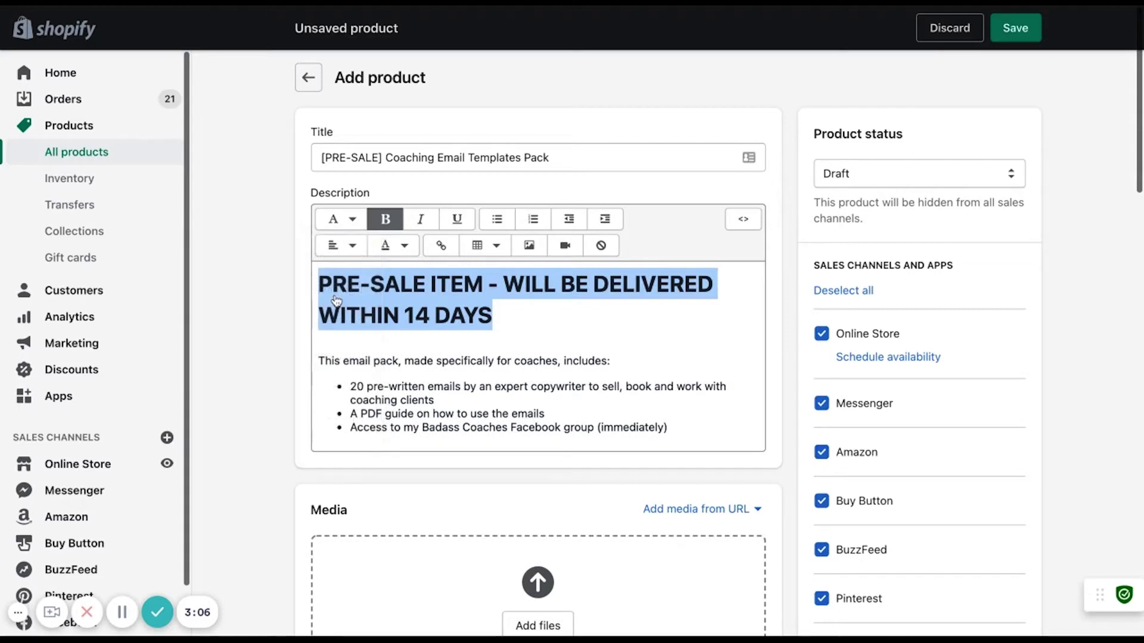
pyautogui.click(340, 219)
pyautogui.click(345, 259)
pyautogui.click(628, 276)
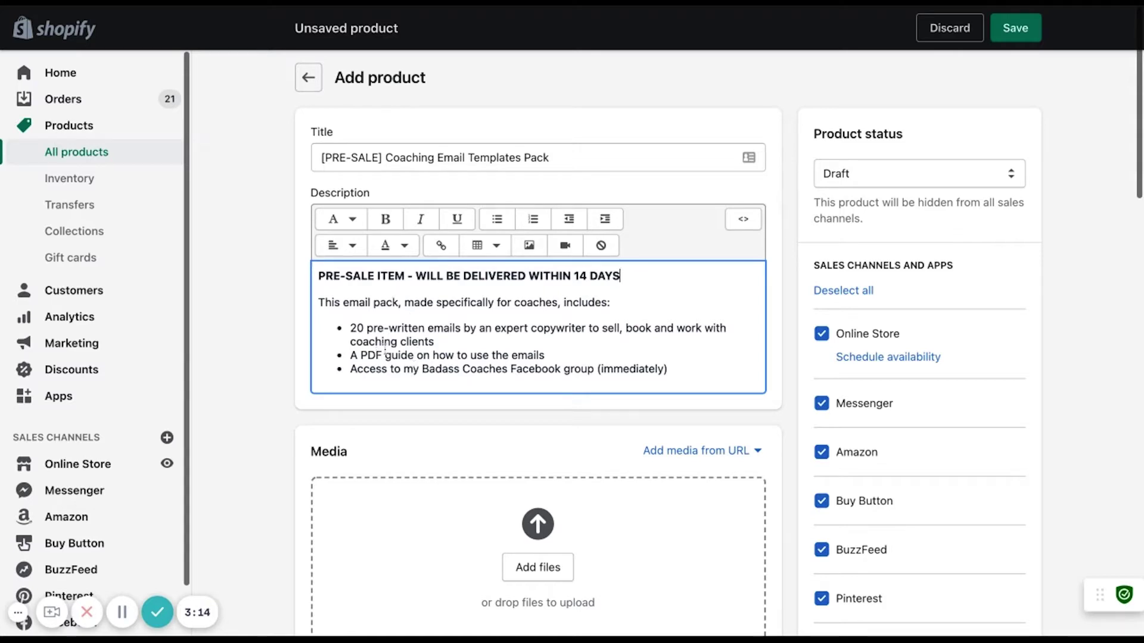
pyautogui.tripleClick(348, 372)
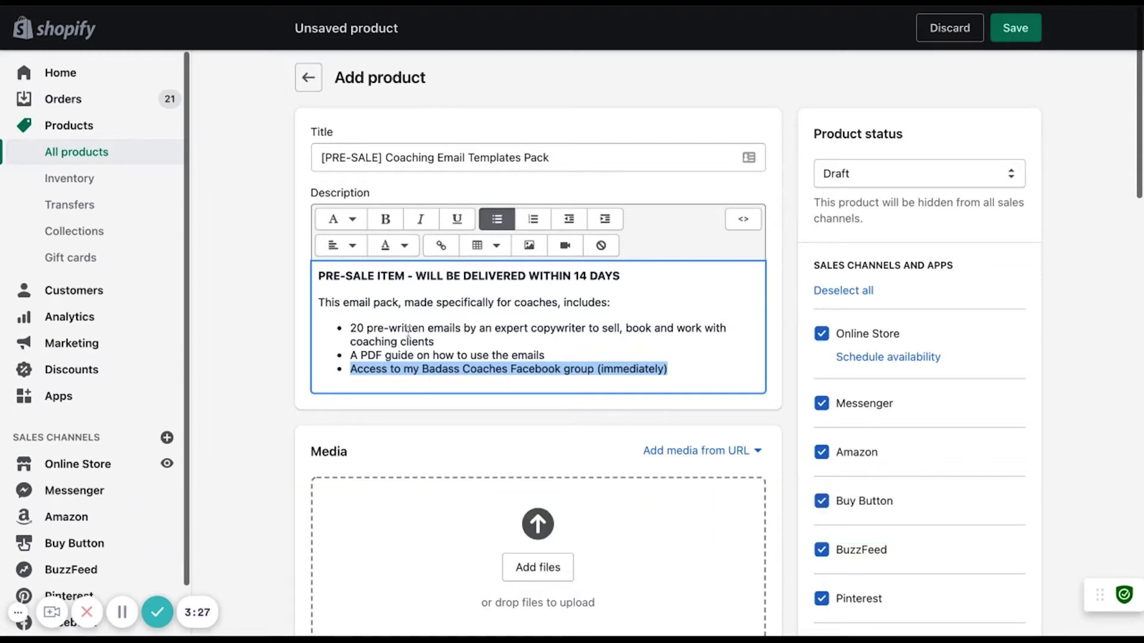
pyautogui.click(621, 376)
# Scroll down the product page past Media to the Price field.
pyautogui.scroll(-3, 582, 377)
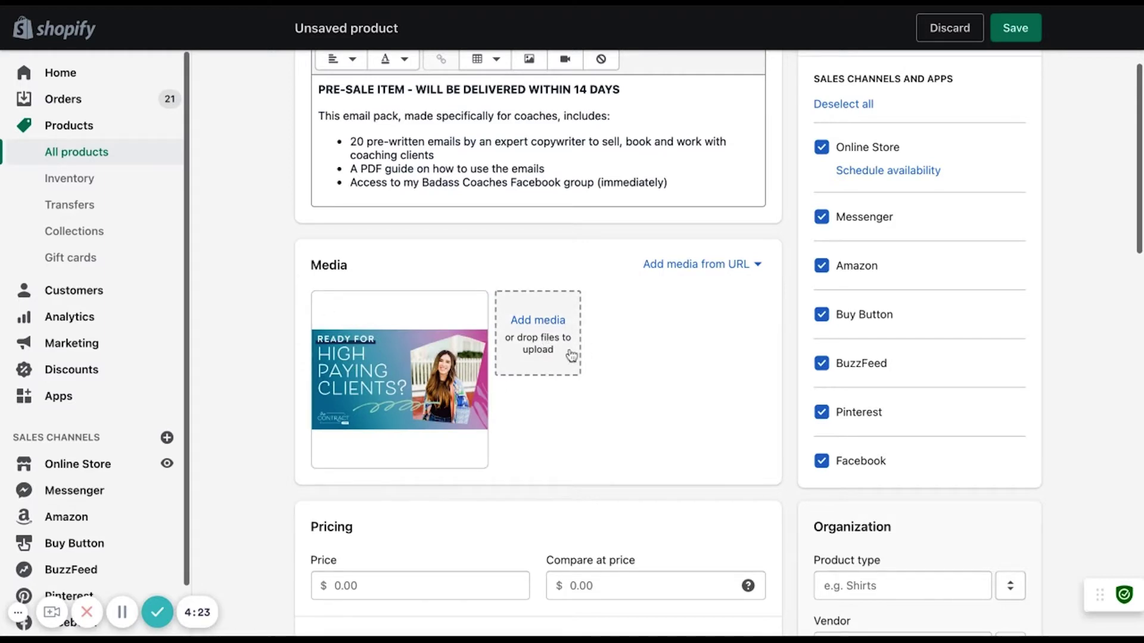
pyautogui.scroll(-2, 488, 467)
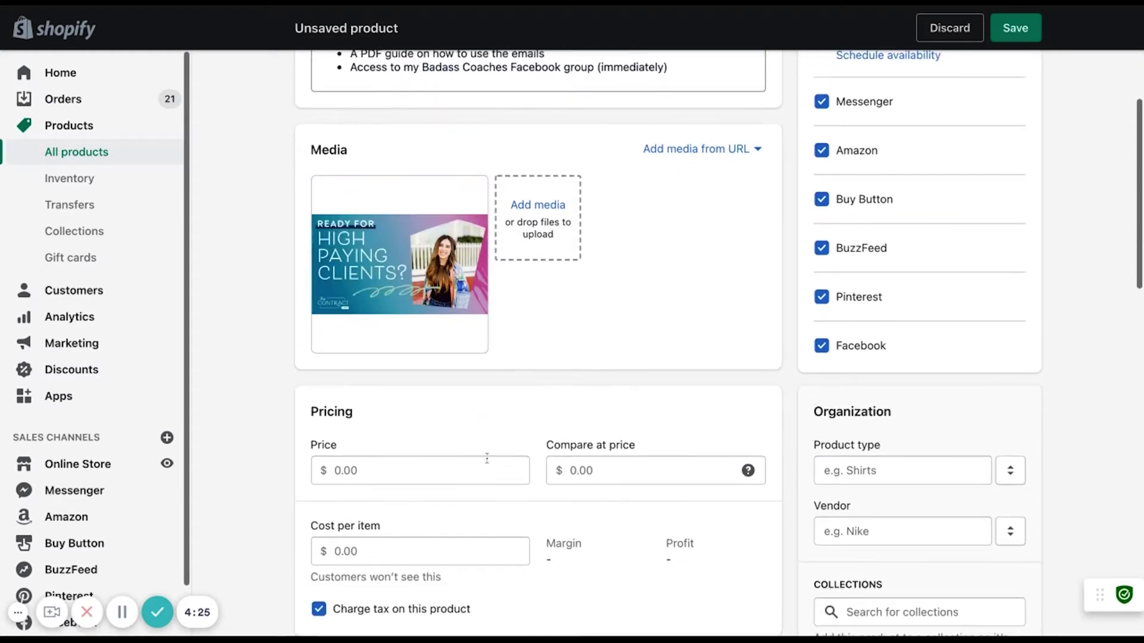
pyautogui.scroll(-1, 415, 449)
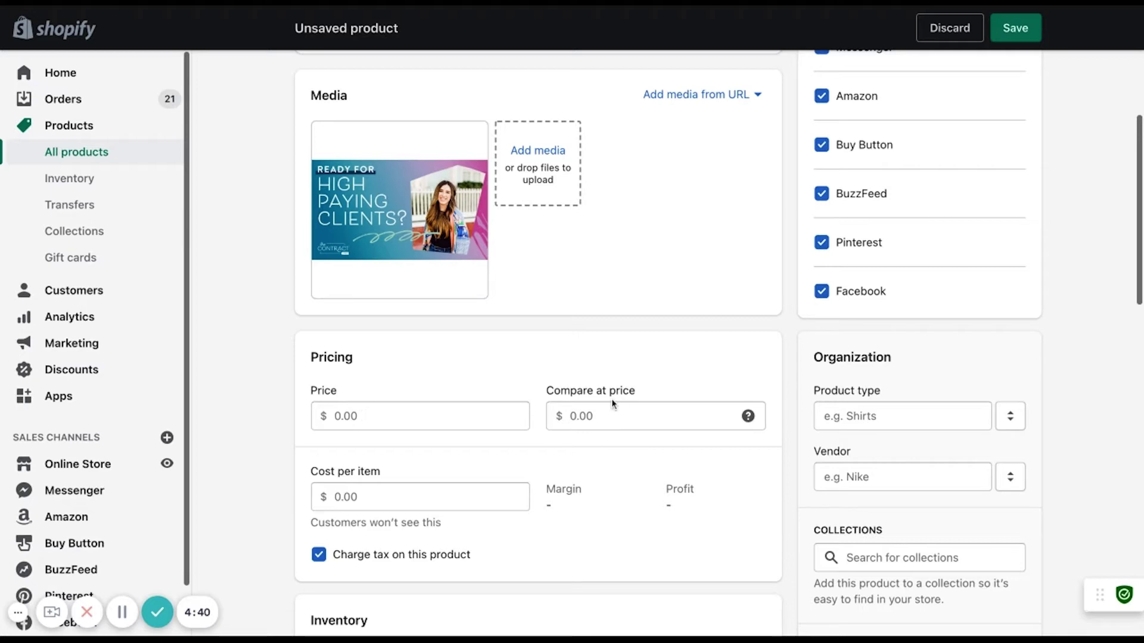
pyautogui.click(452, 416)
# Set price 100, turn off Charge tax, Track quantity and physical product, and enable variants.
pyautogui.write('100')
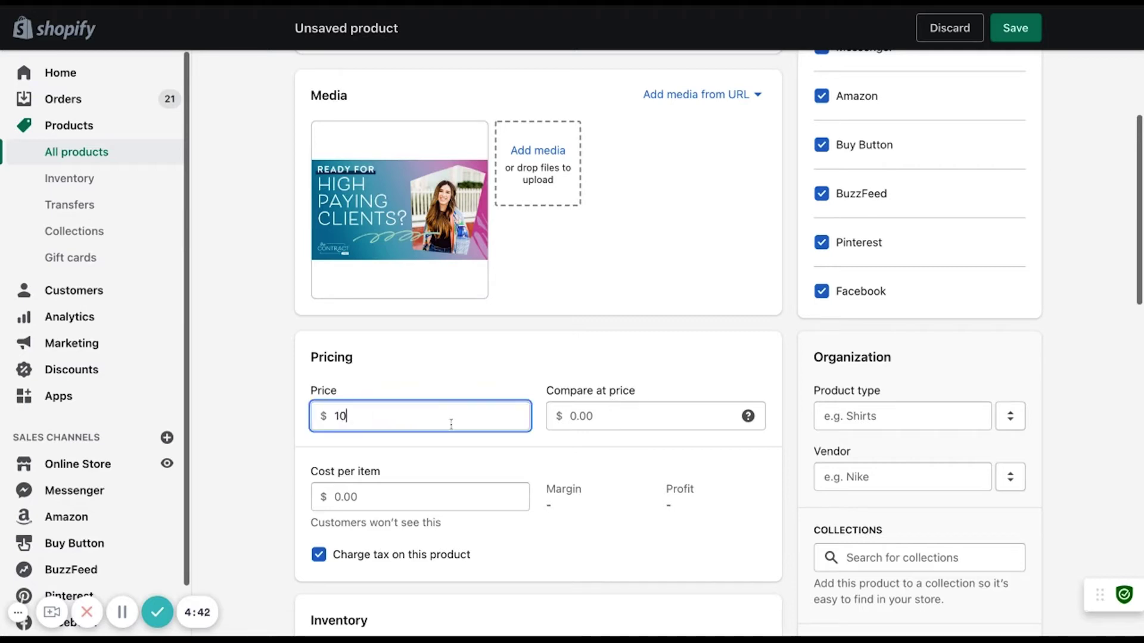
pyautogui.click(319, 555)
pyautogui.scroll(-3, 325, 563)
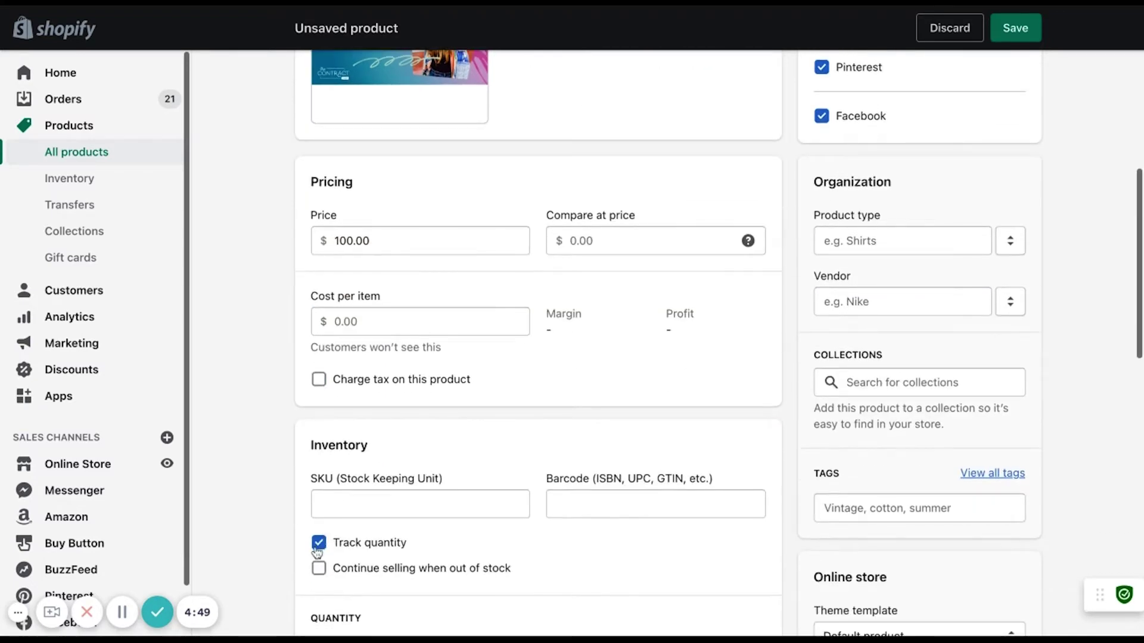
pyautogui.click(318, 544)
pyautogui.scroll(-7, 476, 153)
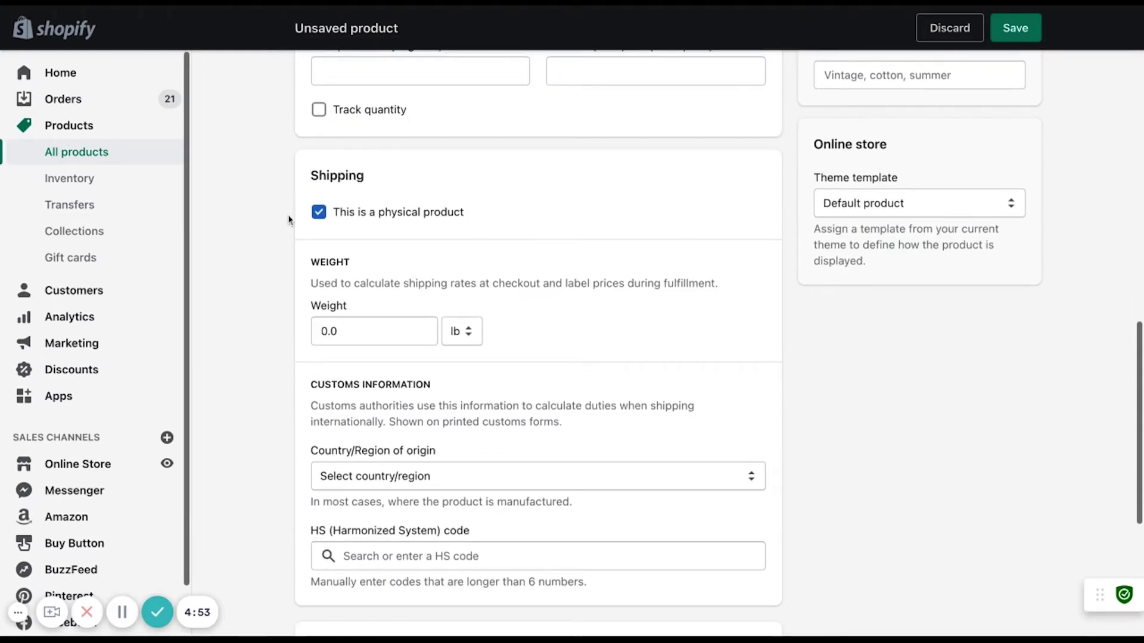
pyautogui.click(317, 217)
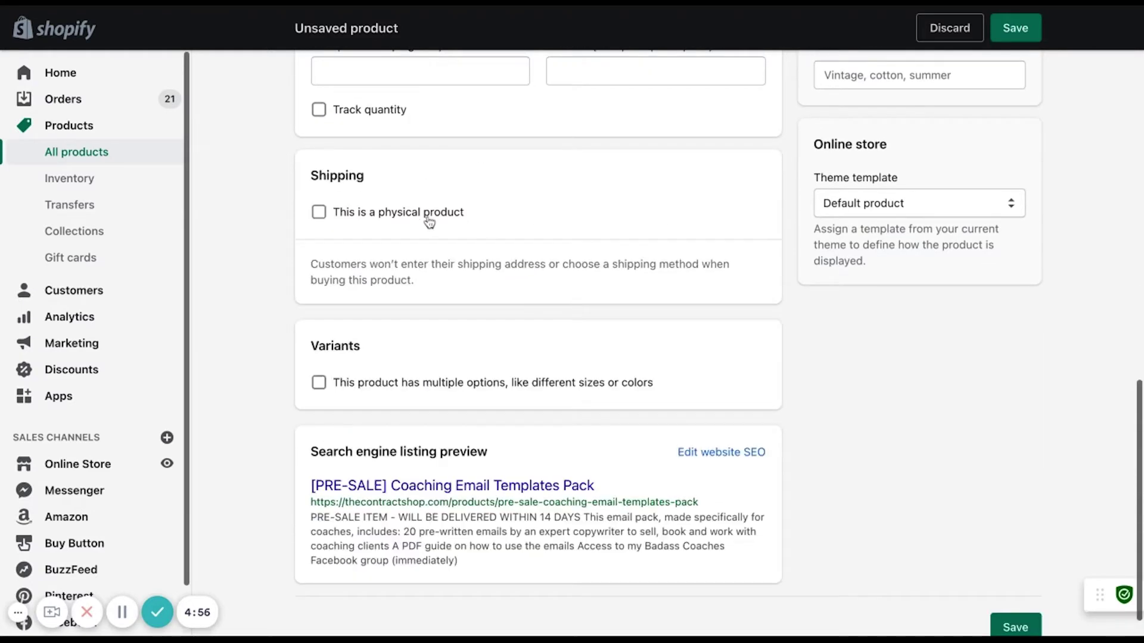
pyautogui.scroll(-1, 378, 256)
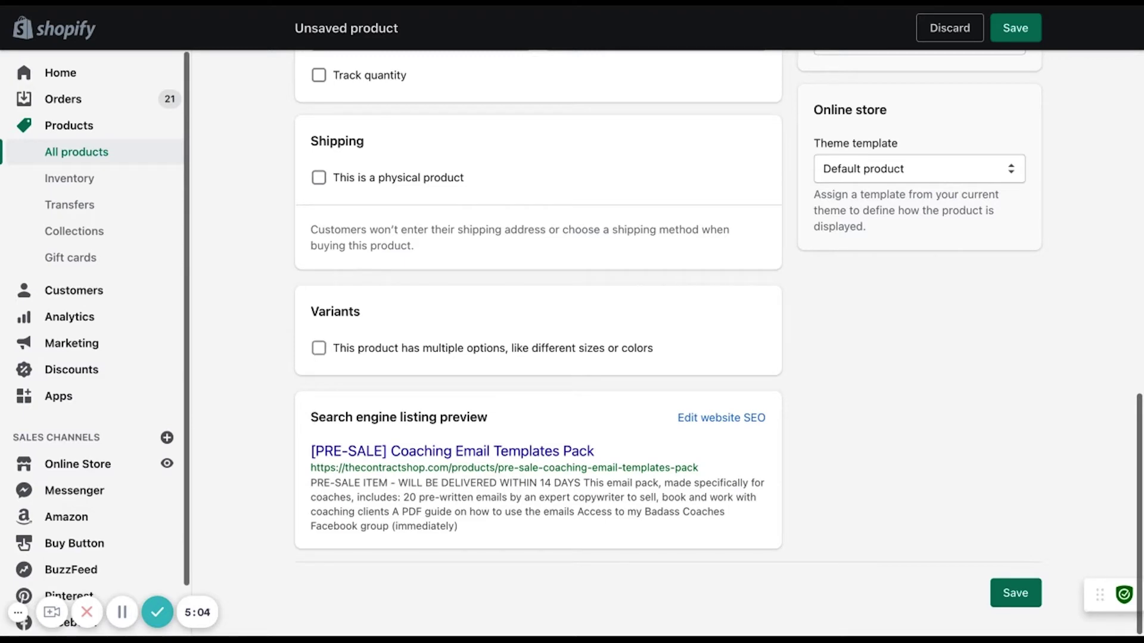
pyautogui.click(318, 348)
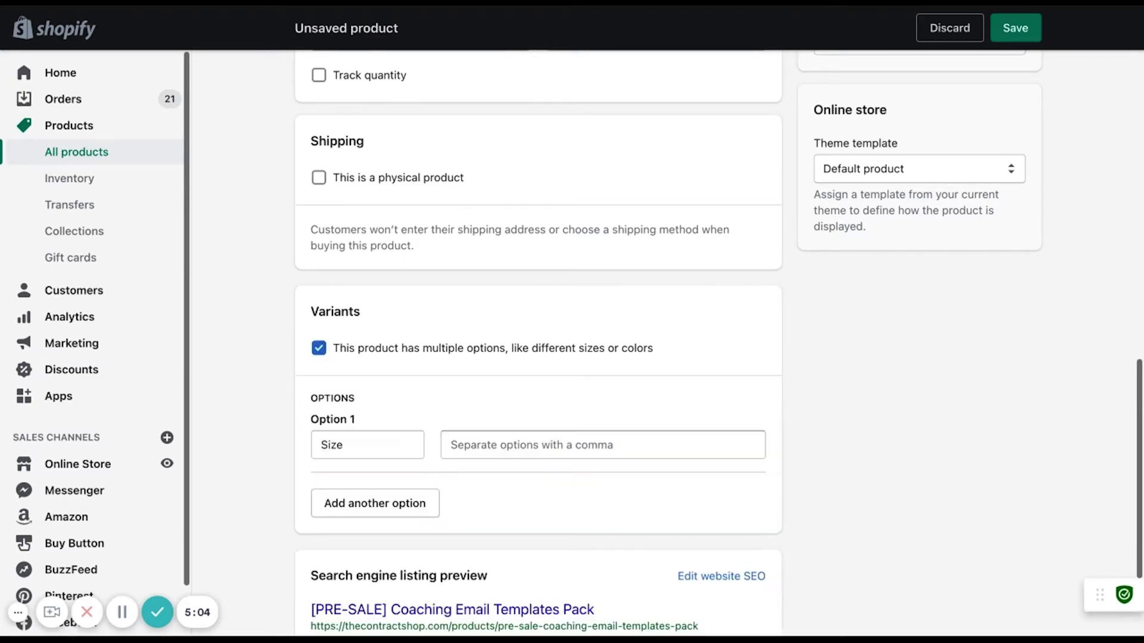
# Rename Option 1 from Size to 'Choose Your Specialty Below' with values Life, Relationship, Business, Fitness, Yoga, Youtube.
pyautogui.click(358, 444)
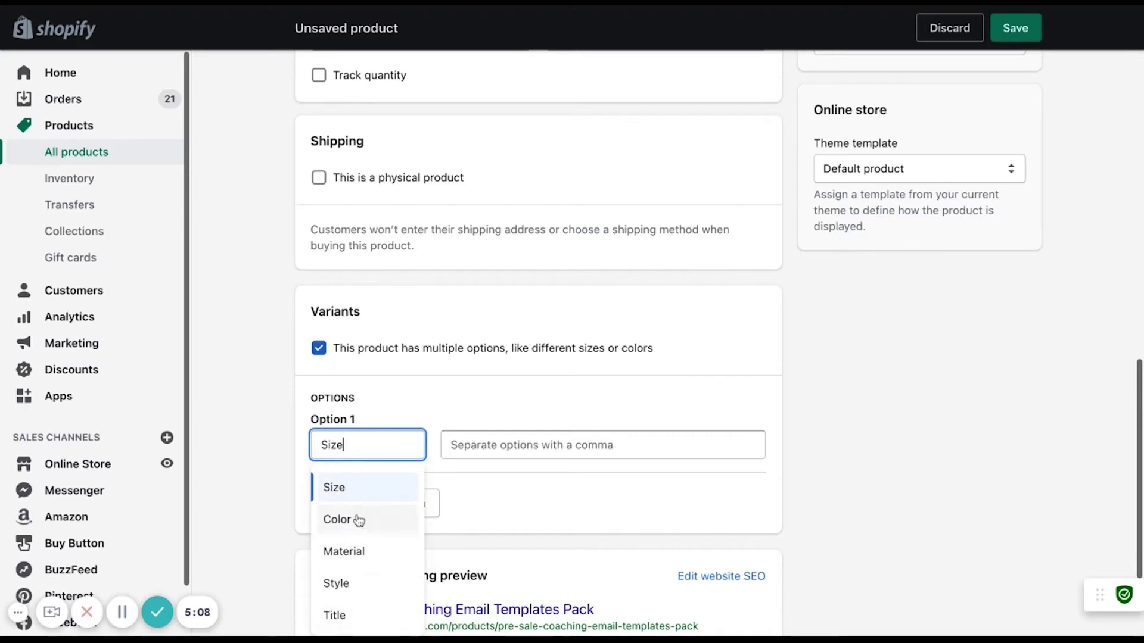
pyautogui.doubleClick(364, 452)
pyautogui.press('BackSpace')
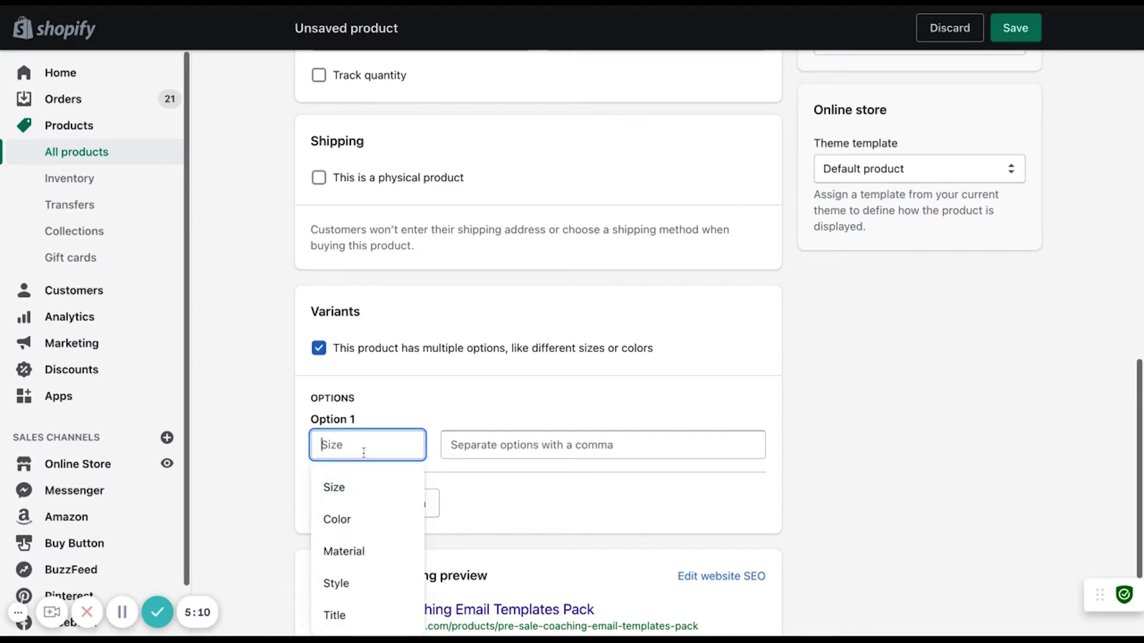
pyautogui.write('Choose Your Specialty Below')
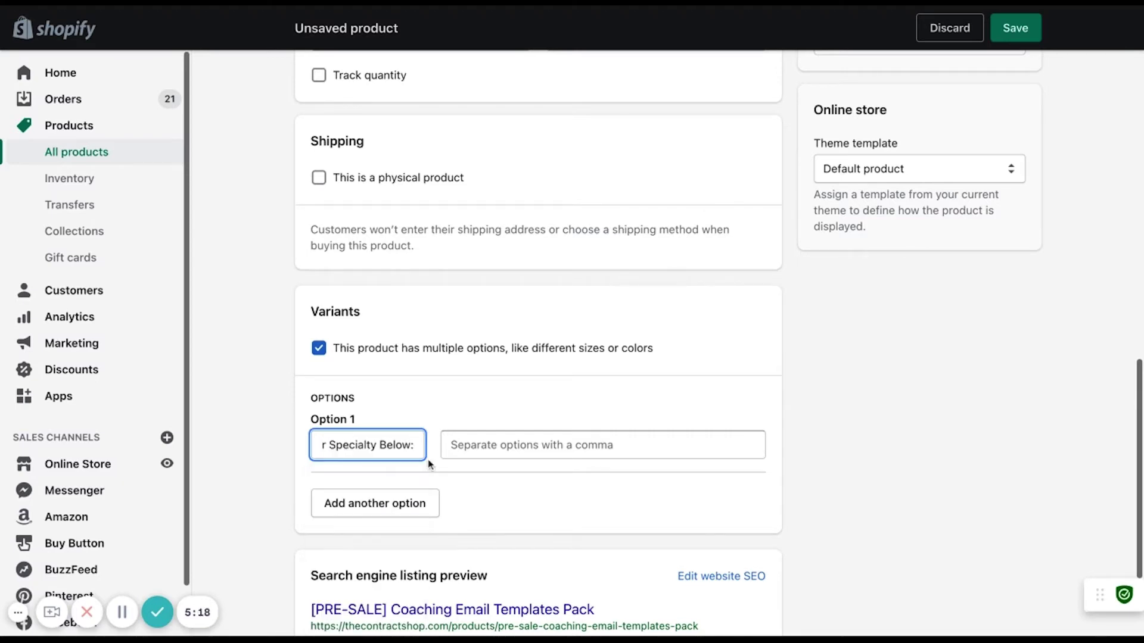
pyautogui.click(474, 444)
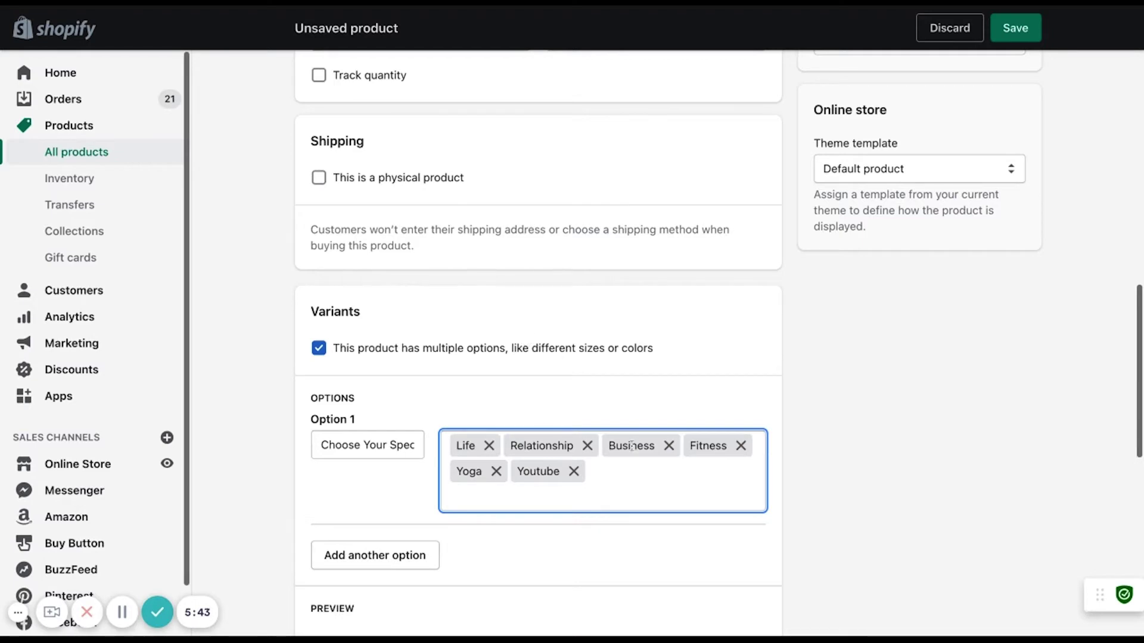
pyautogui.scroll(-3, 495, 453)
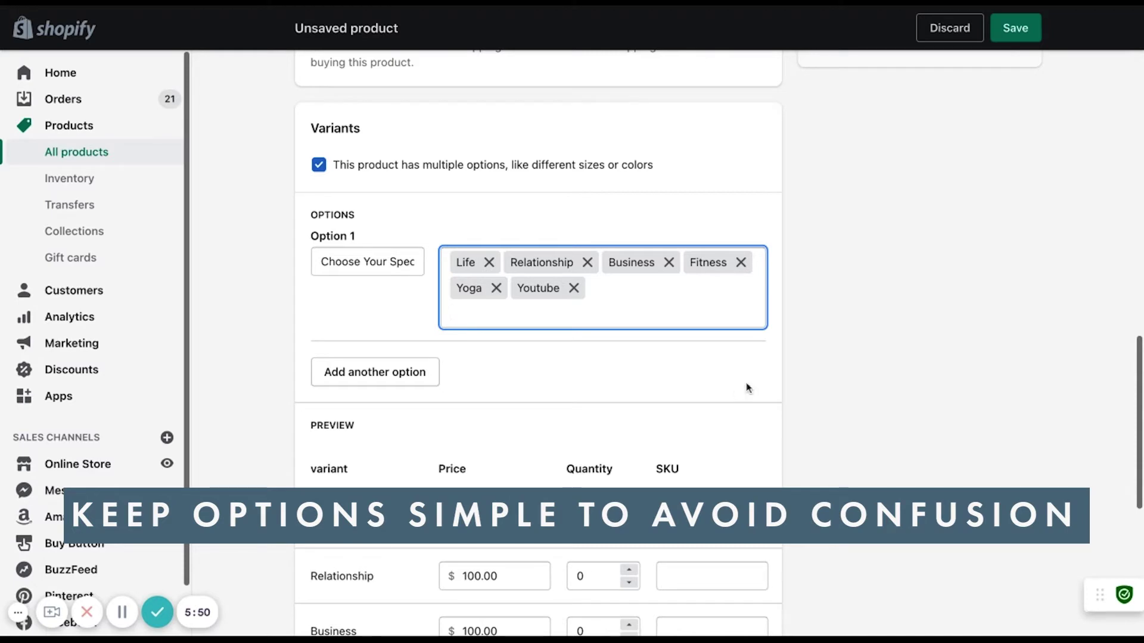
pyautogui.scroll(-1, 538, 424)
# Price the Business variant at 150 and the Relationship variant at 75.
pyautogui.scroll(-2, 538, 420)
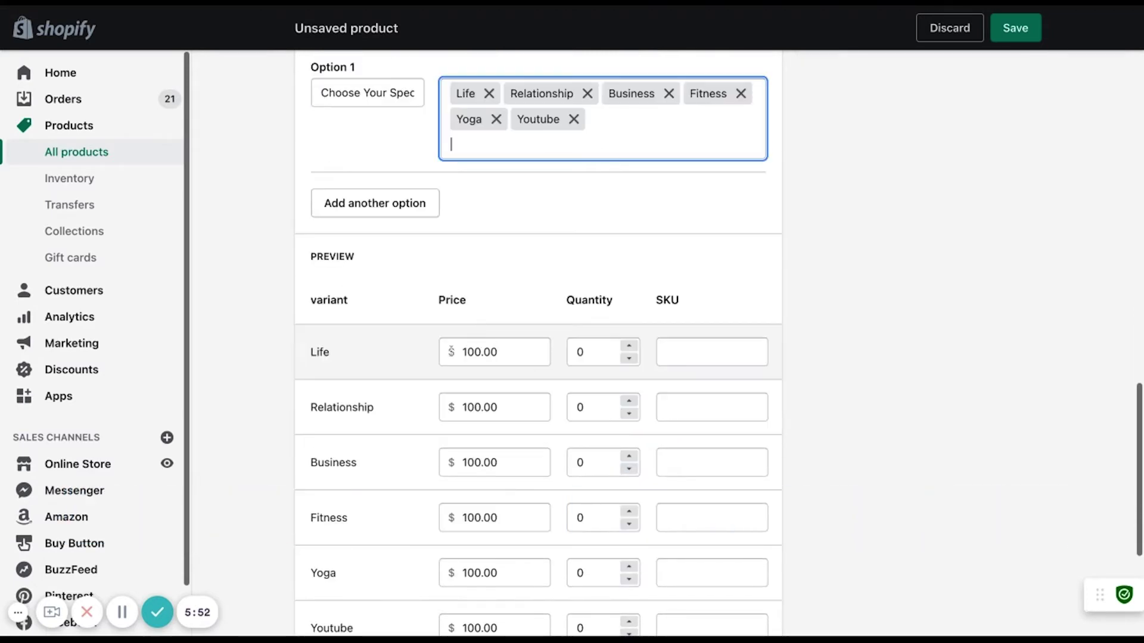
pyautogui.scroll(-2, 383, 378)
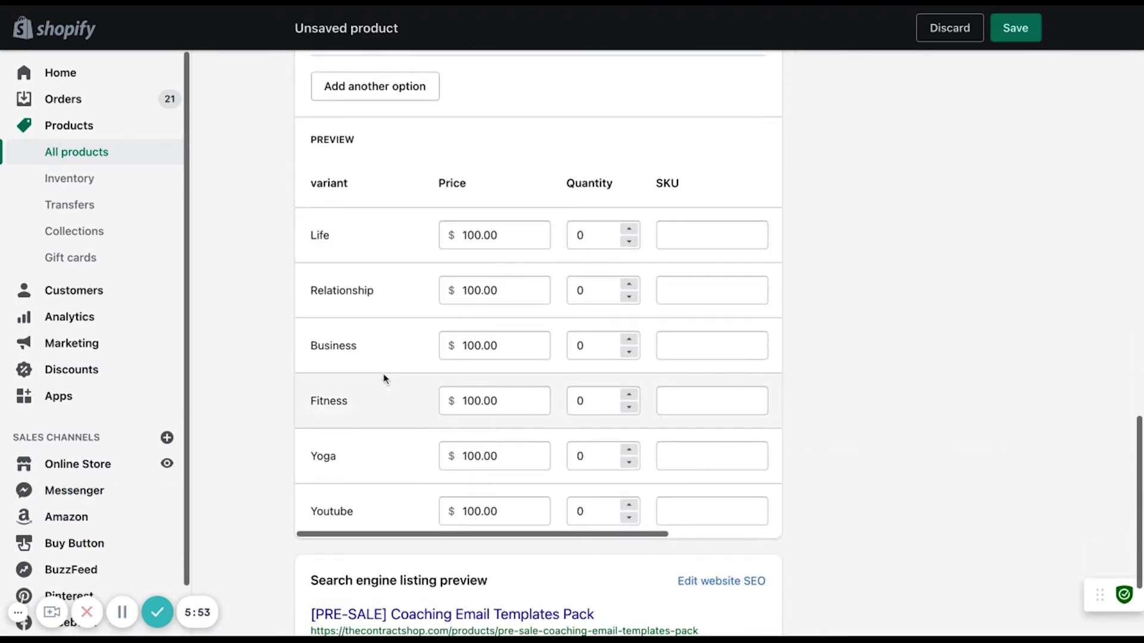
pyautogui.click(467, 344)
pyautogui.write('150')
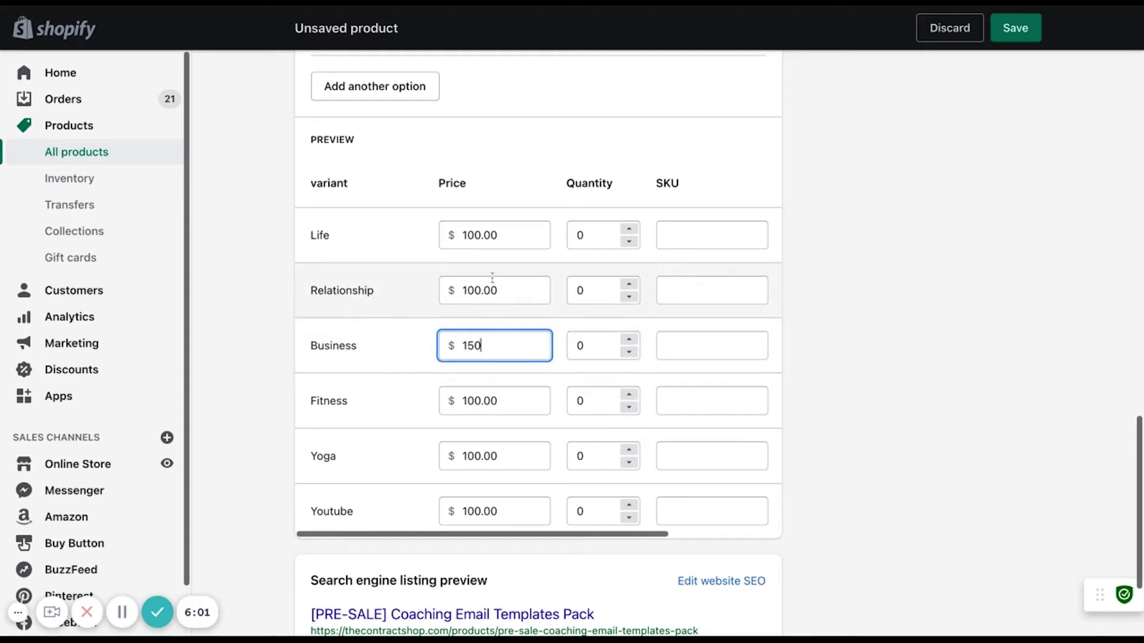
pyautogui.click(484, 297)
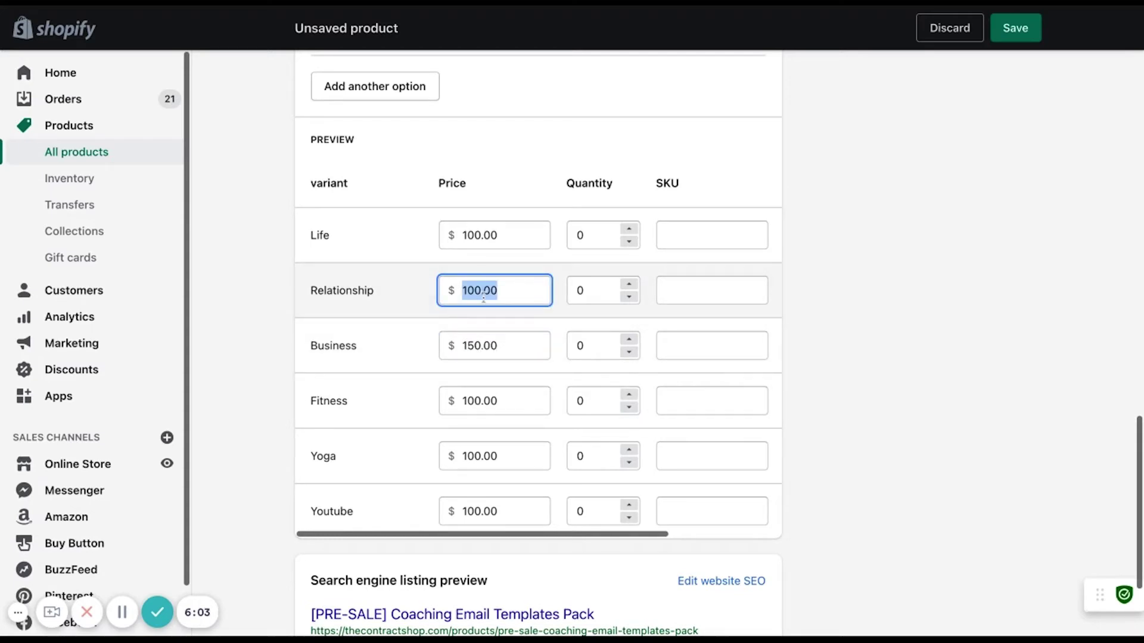
pyautogui.write('75')
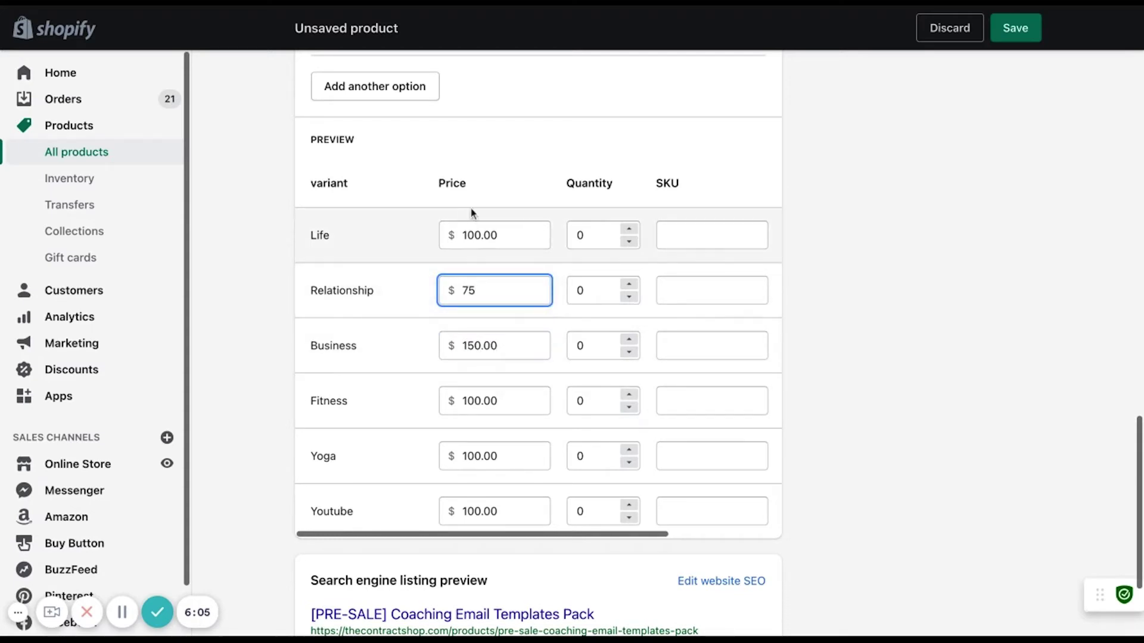
pyautogui.click(831, 470)
pyautogui.scroll(-3, 831, 471)
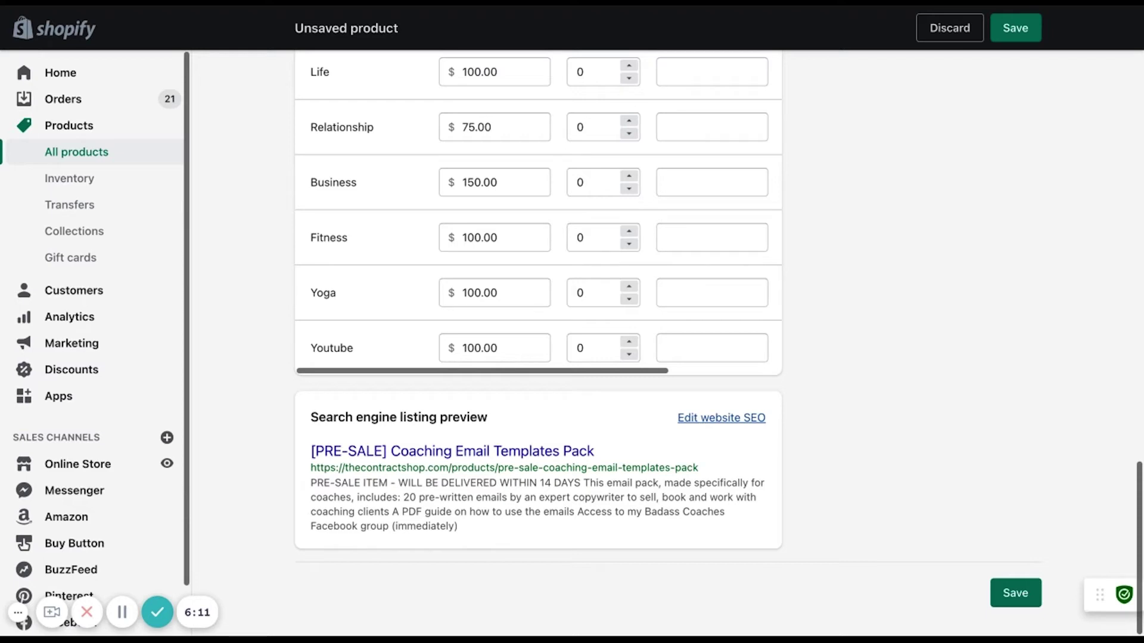
# Remove the '[PRE-SALE]' prefix from the SEO page title.
pyautogui.click(721, 418)
pyautogui.scroll(-4, 336, 594)
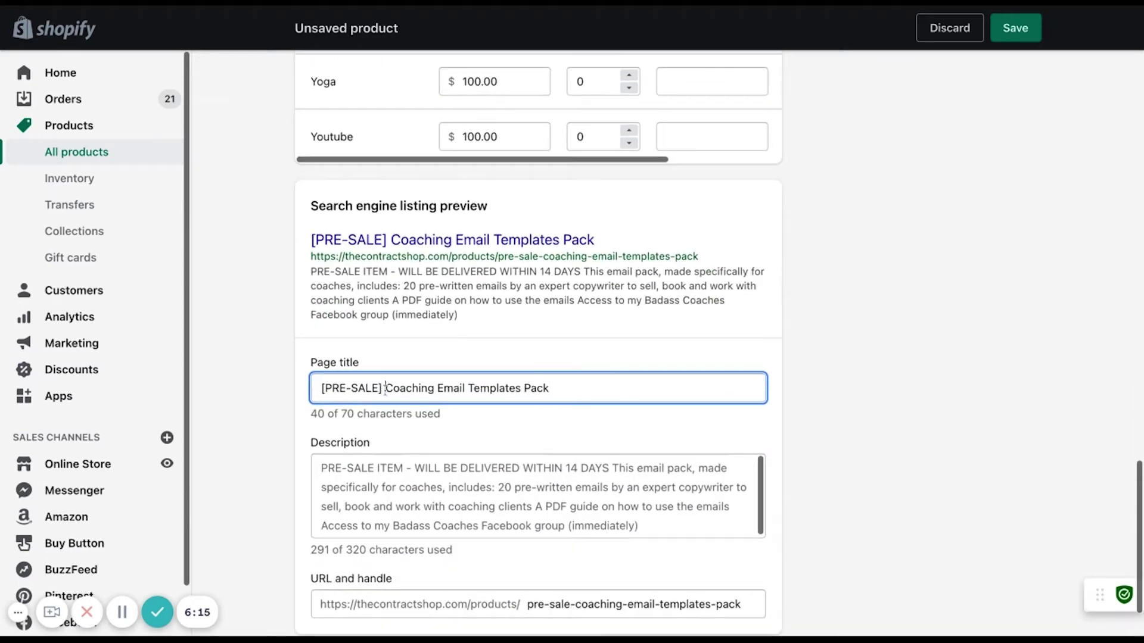
pyautogui.hotkey('shift', 'Home')
pyautogui.press('BackSpace')
pyautogui.press('Delete')
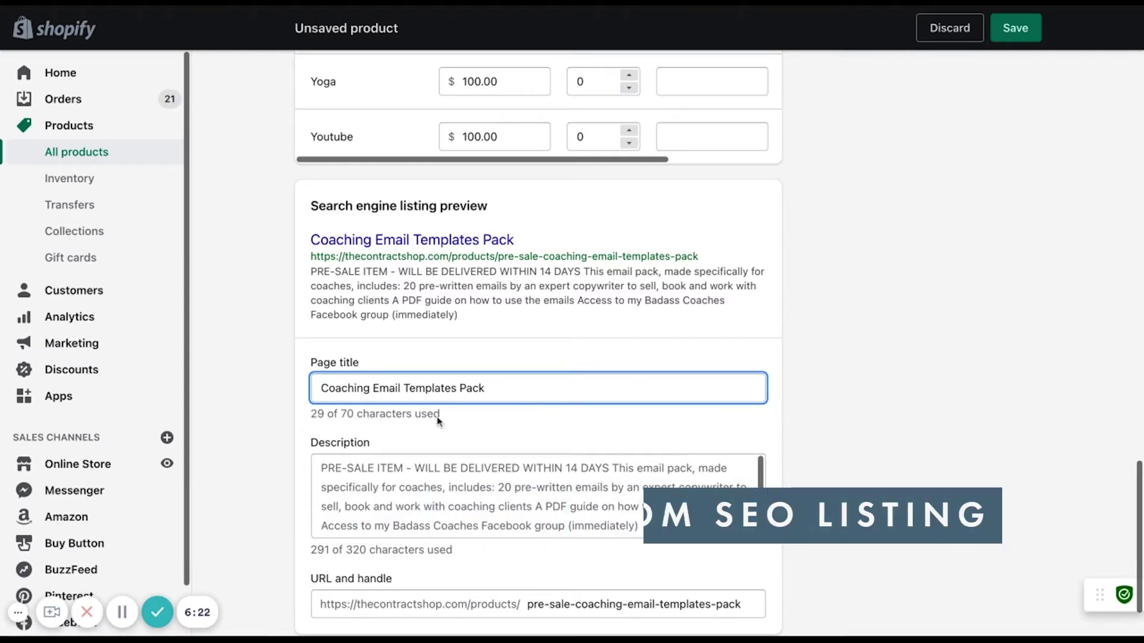
# Replace the pre-sale notice at the start of the SEO description with 'NEW!'.
pyautogui.scroll(-1, 476, 409)
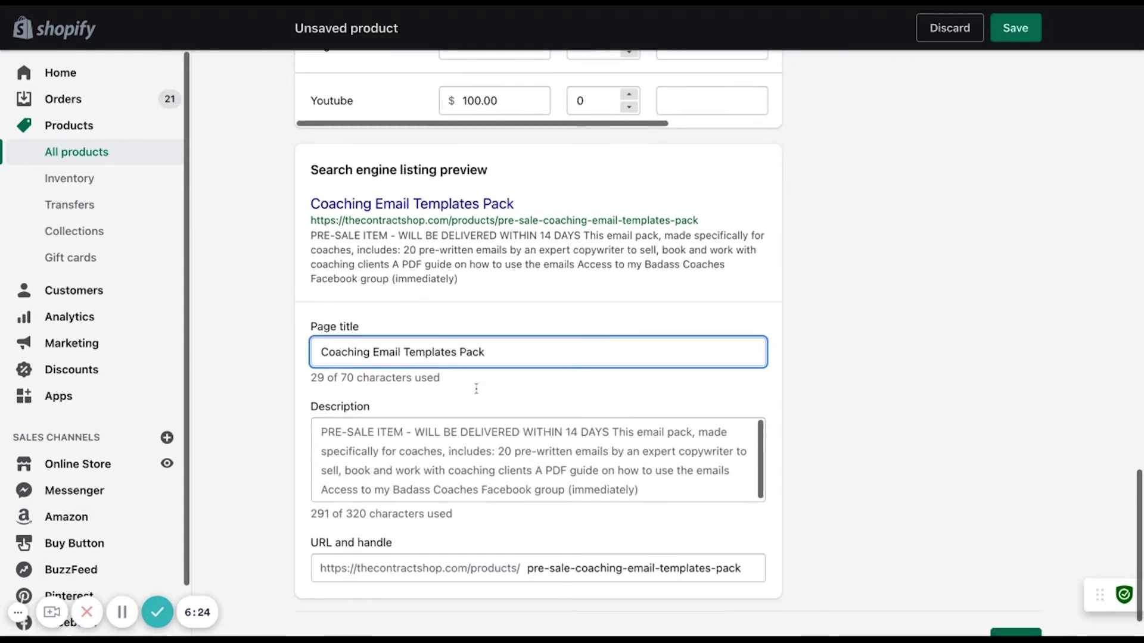
pyautogui.click(613, 432)
pyautogui.hotkey('alt', 'shift', 'Left')
pyautogui.hotkey('alt', 'shift', 'Left')
pyautogui.hotkey('alt', 'shift', 'Left')
pyautogui.hotkey('alt', 'shift', 'Left')
pyautogui.hotkey('alt', 'shift', 'Left')
pyautogui.hotkey('alt', 'shift', 'Left')
pyautogui.hotkey('alt', 'shift', 'Left')
pyautogui.hotkey('alt', 'shift', 'Left')
pyautogui.hotkey('alt', 'shift', 'Left')
pyautogui.hotkey('alt', 'shift', 'Left')
pyautogui.press('BackSpace')
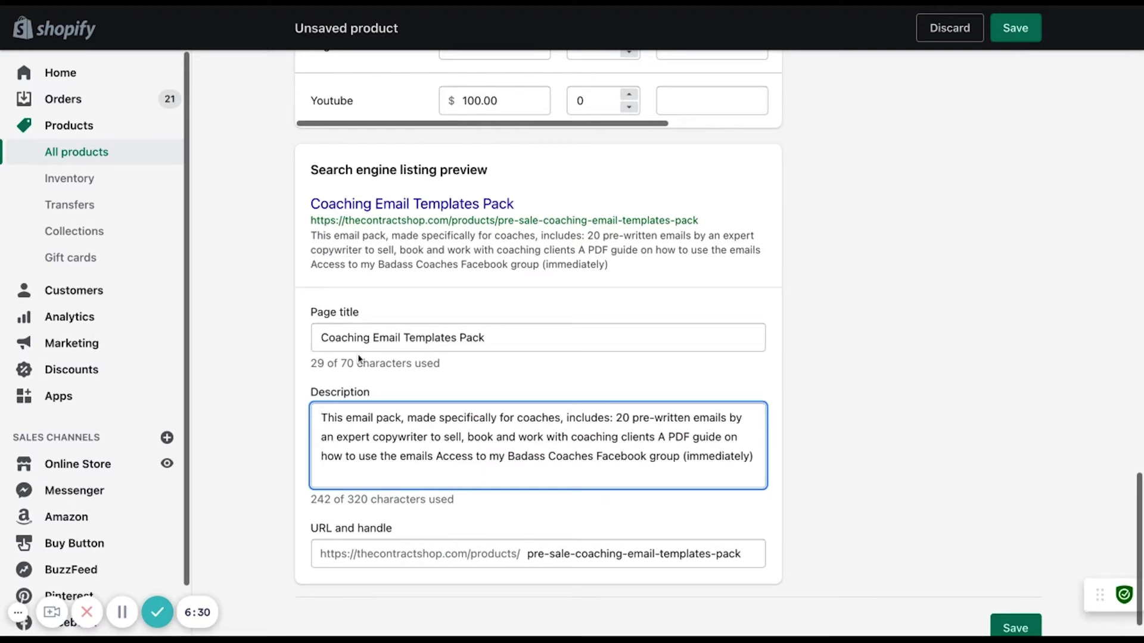
pyautogui.write('NEW!')
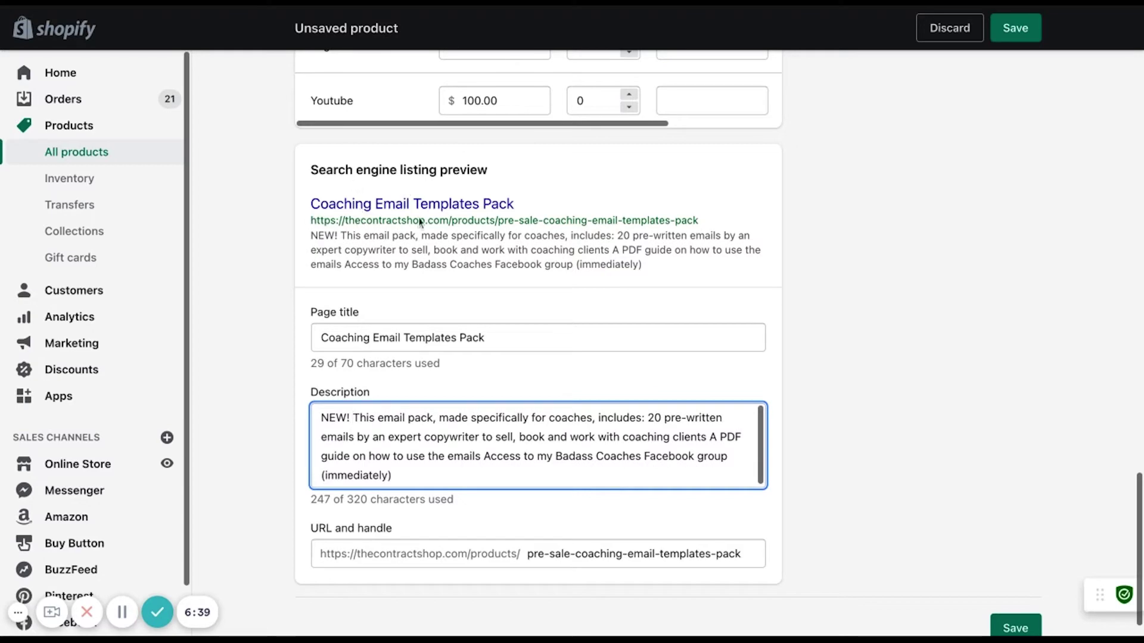
pyautogui.scroll(15, 787, 255)
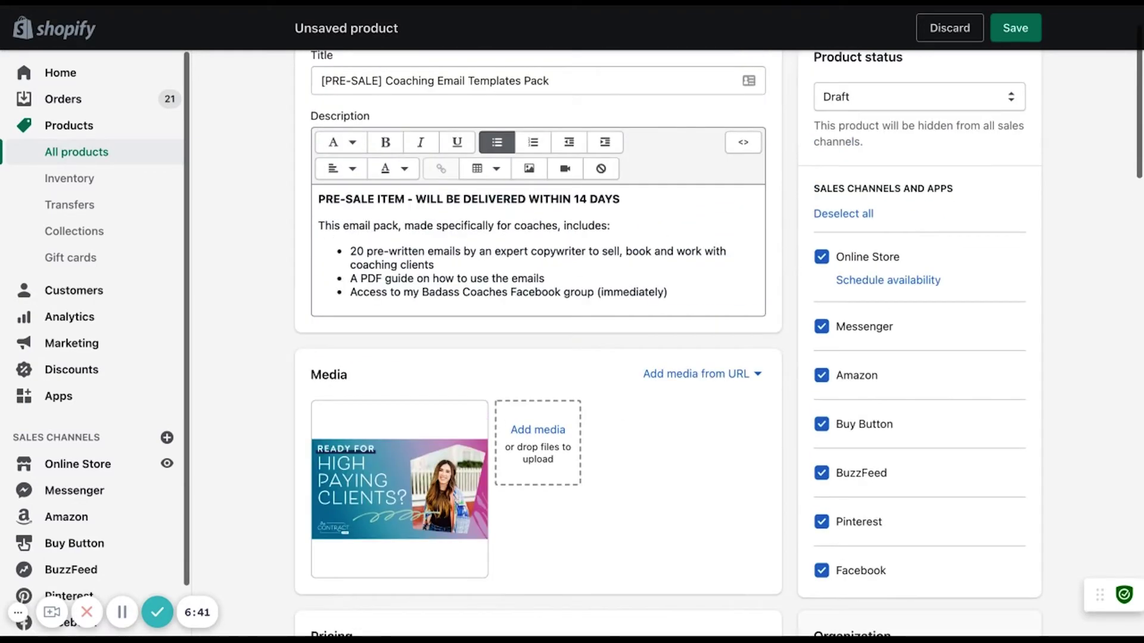
# Set the product status to Active and limit sales channels to Online Store only.
pyautogui.scroll(2, 788, 255)
pyautogui.click(864, 176)
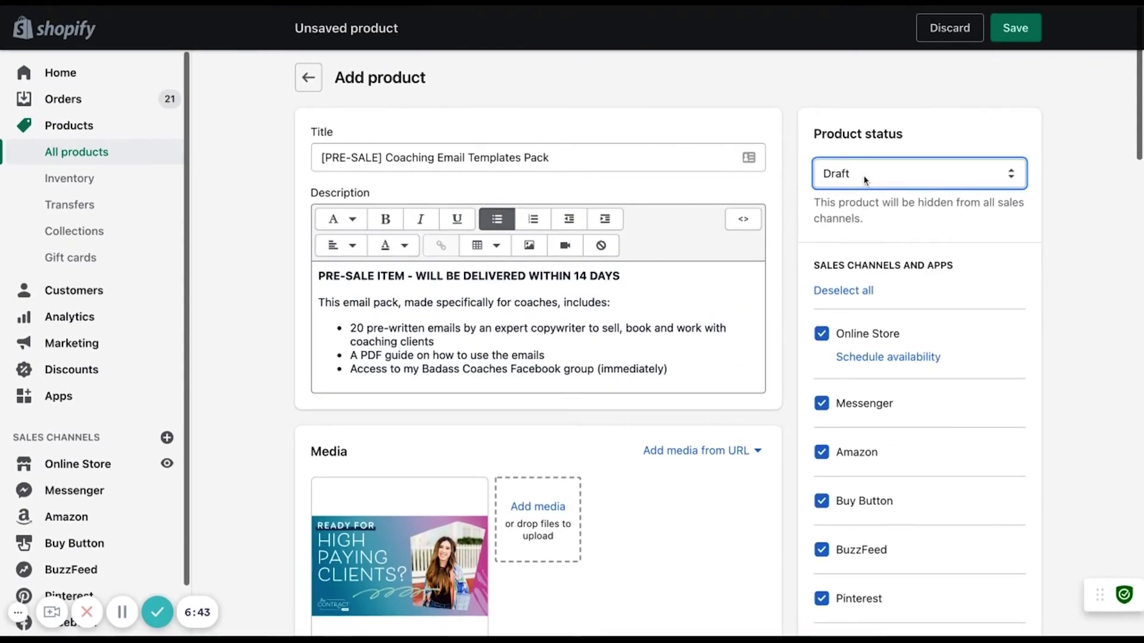
pyautogui.press('Up')
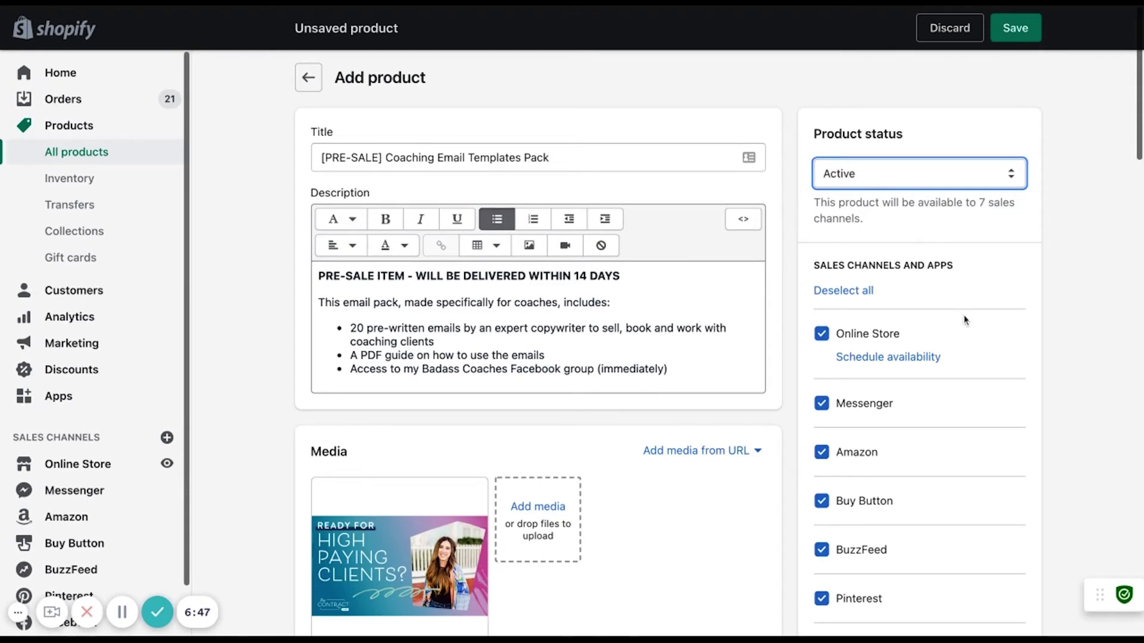
pyautogui.scroll(-4, 924, 426)
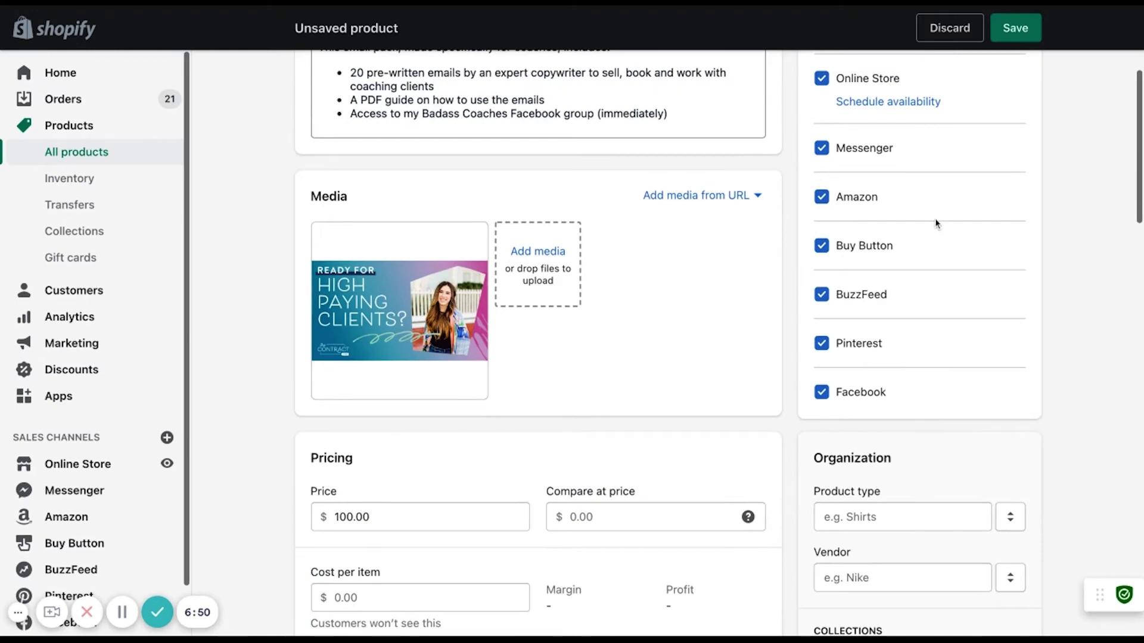
pyautogui.scroll(4, 879, 375)
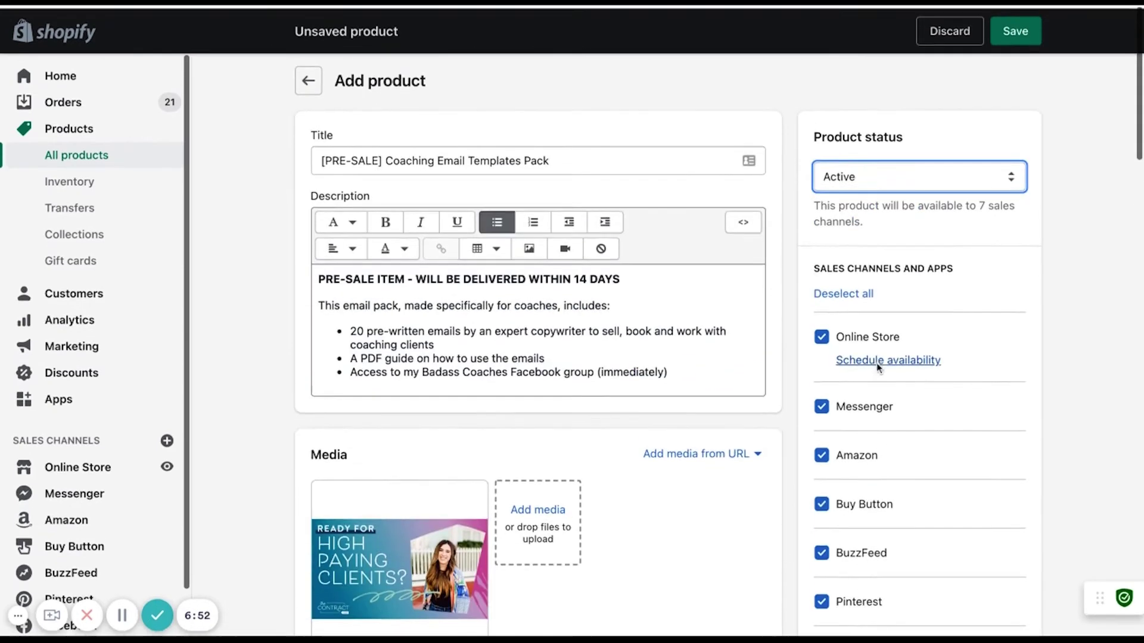
pyautogui.click(843, 293)
pyautogui.click(821, 337)
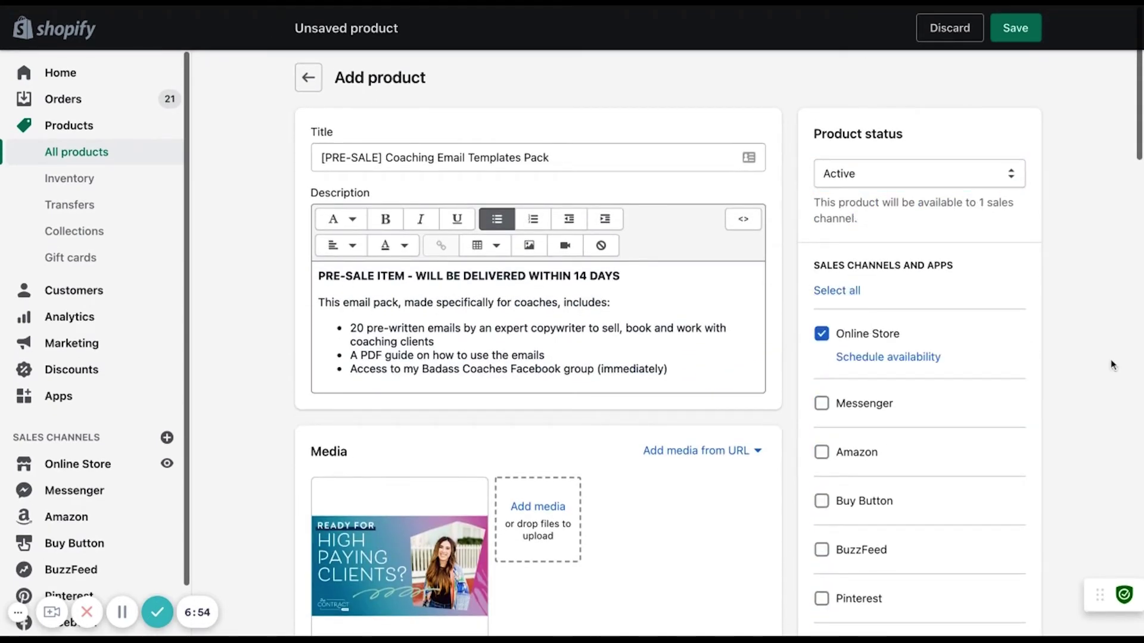
# Set the product type to Workbook from the existing suggestions.
pyautogui.scroll(-7, 1007, 411)
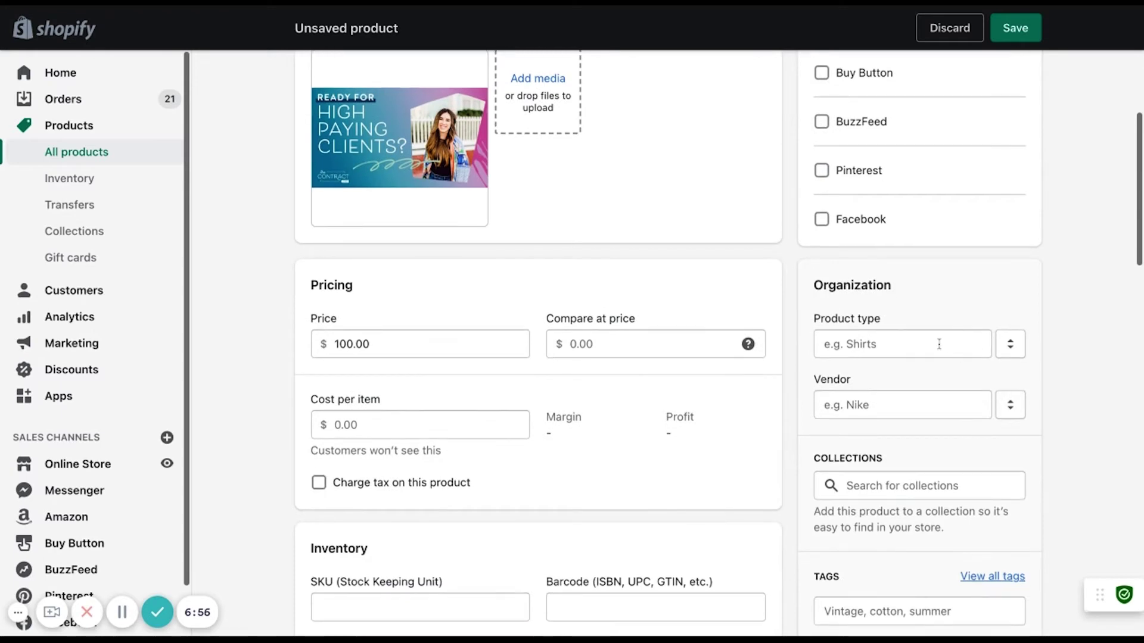
pyautogui.click(938, 344)
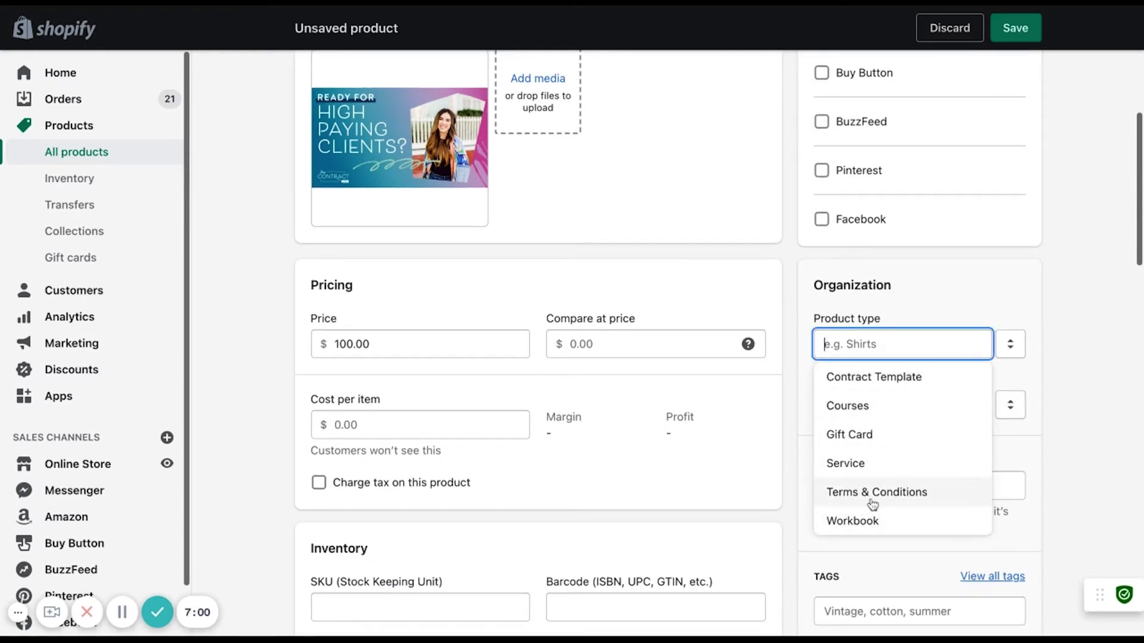
pyautogui.click(865, 521)
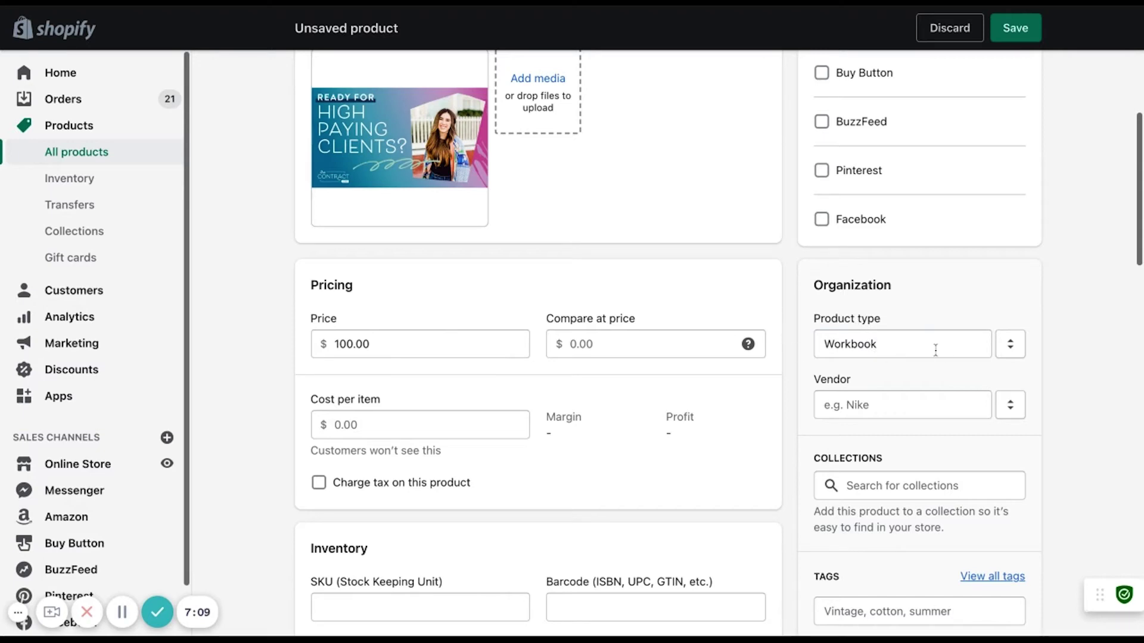
pyautogui.scroll(-5, 933, 381)
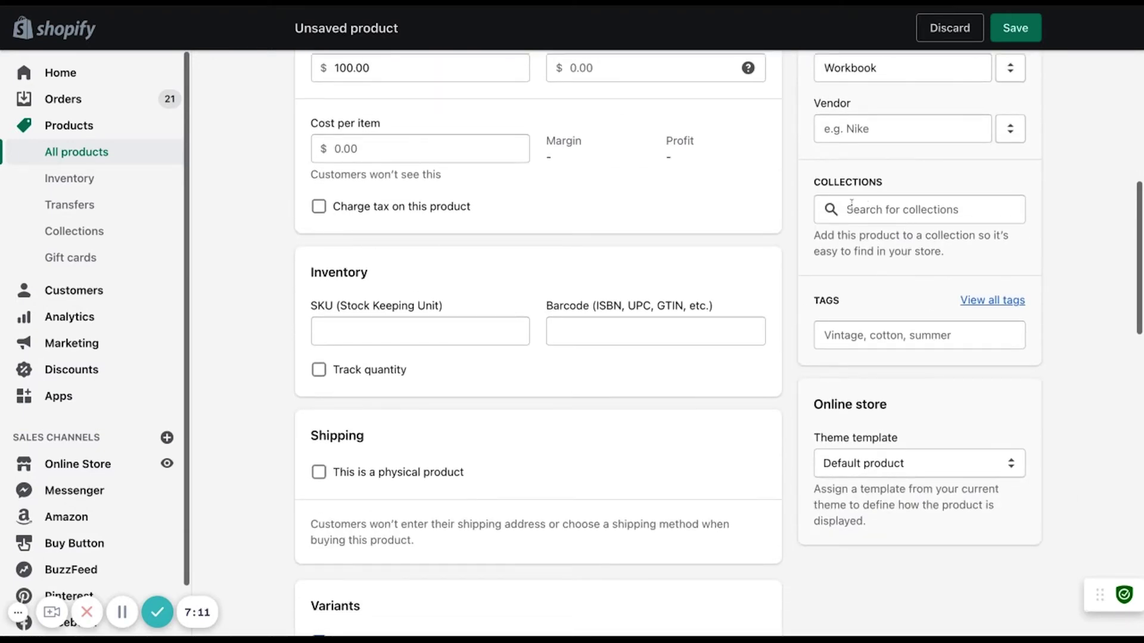
# Add the product to the Coaches + Consultants collection.
pyautogui.click(852, 204)
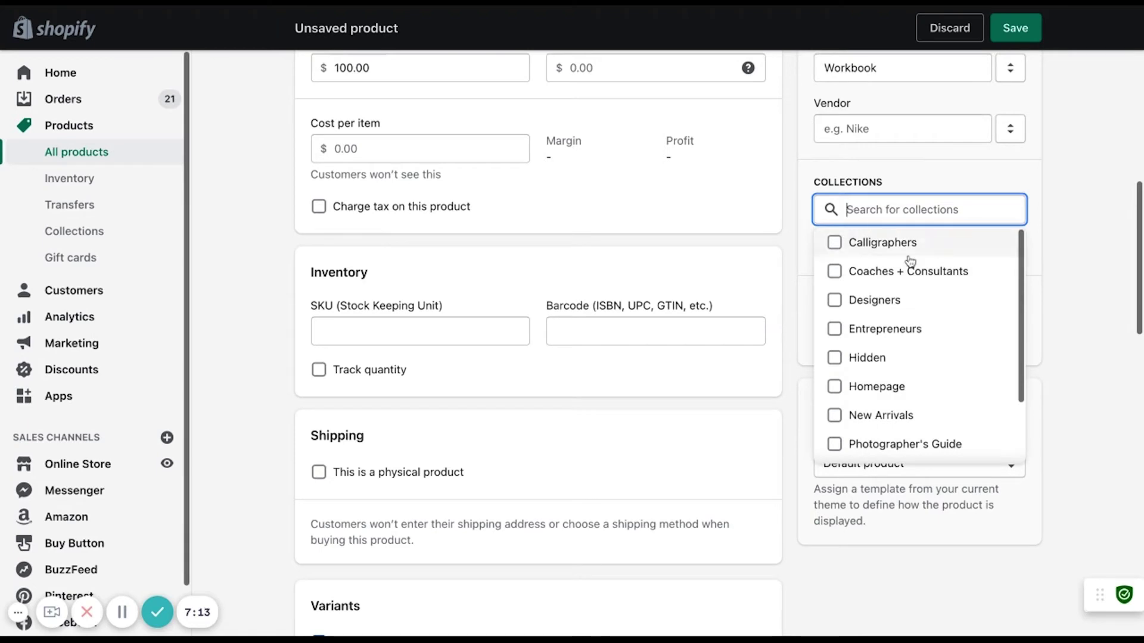
pyautogui.click(865, 278)
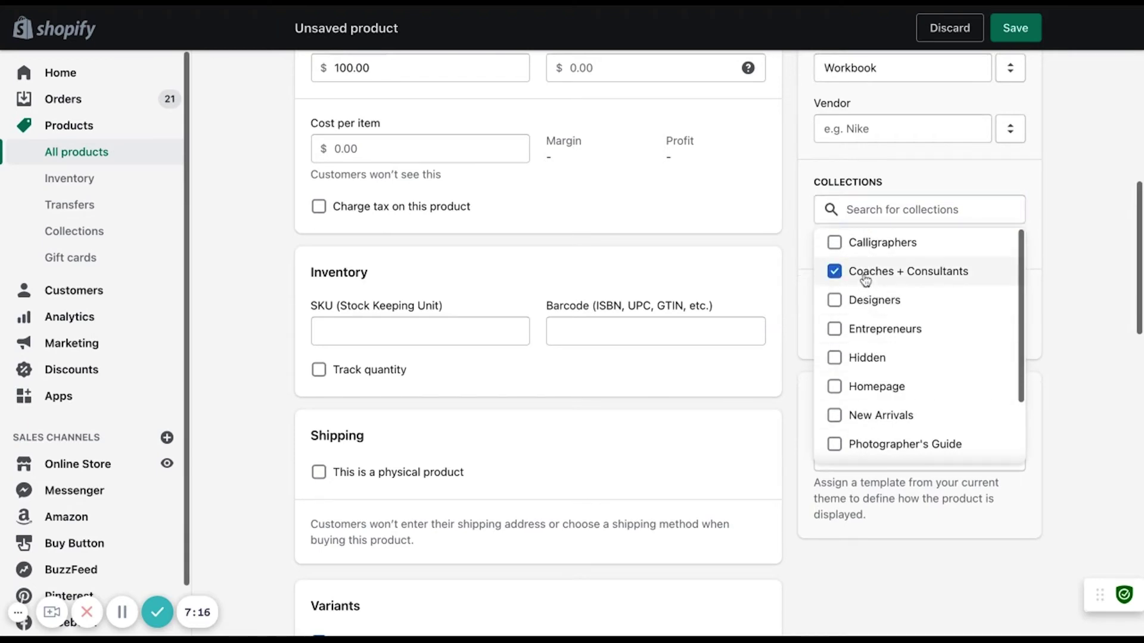
pyautogui.click(1089, 271)
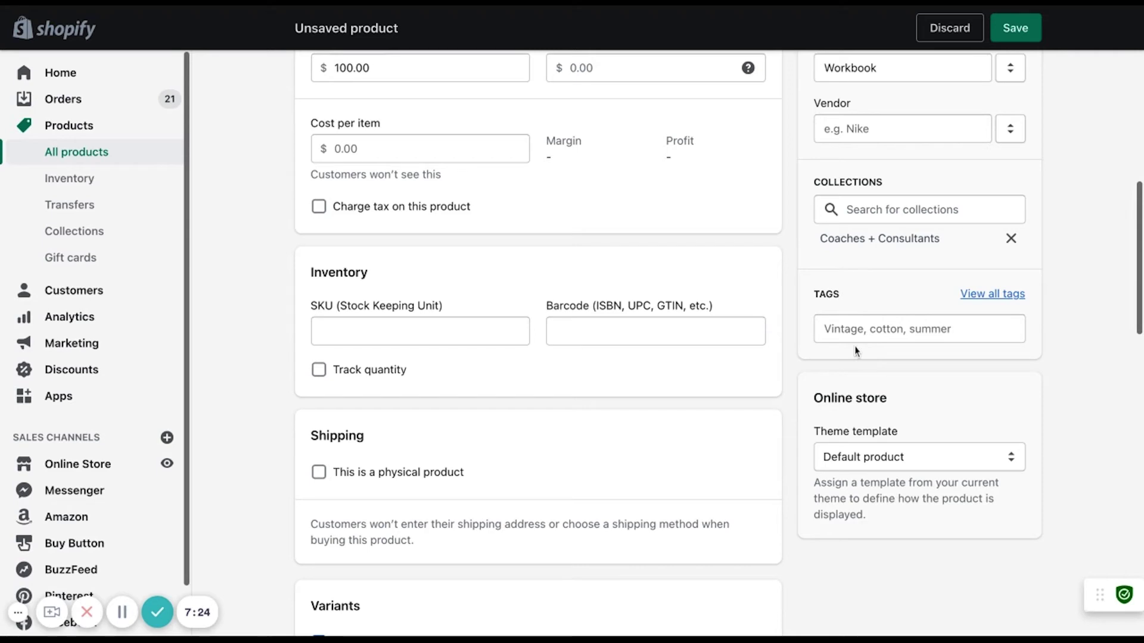
# Tag the product contract, other creatives, entrepreneur, photography contract, coaching and workbook.
pyautogui.click(851, 331)
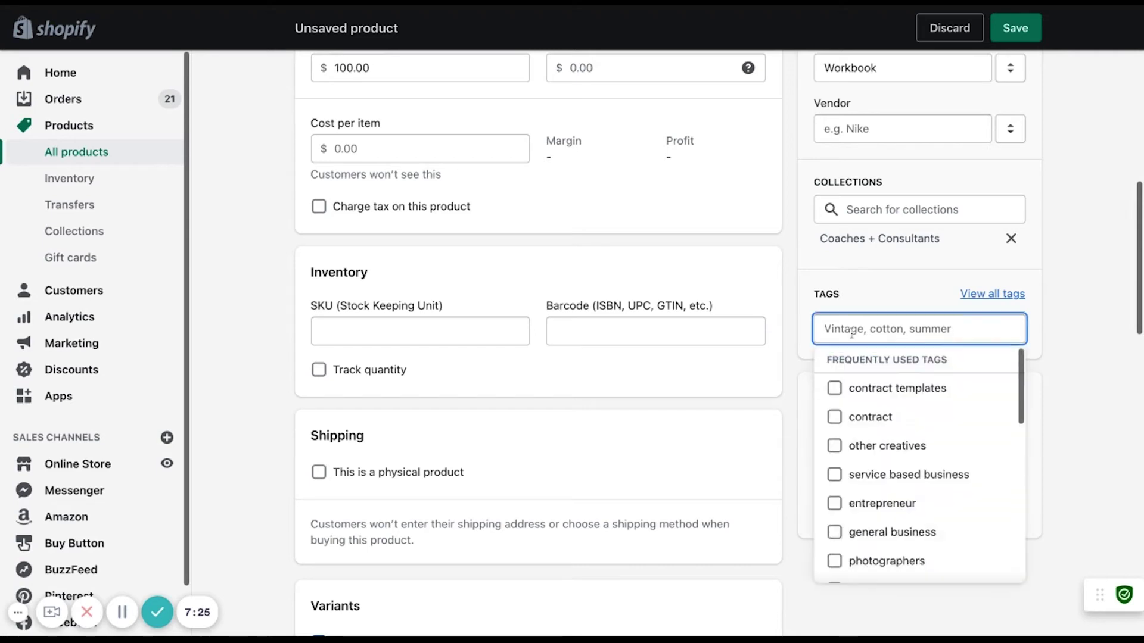
pyautogui.click(878, 417)
pyautogui.click(877, 445)
pyautogui.click(880, 503)
pyautogui.scroll(-3, 882, 518)
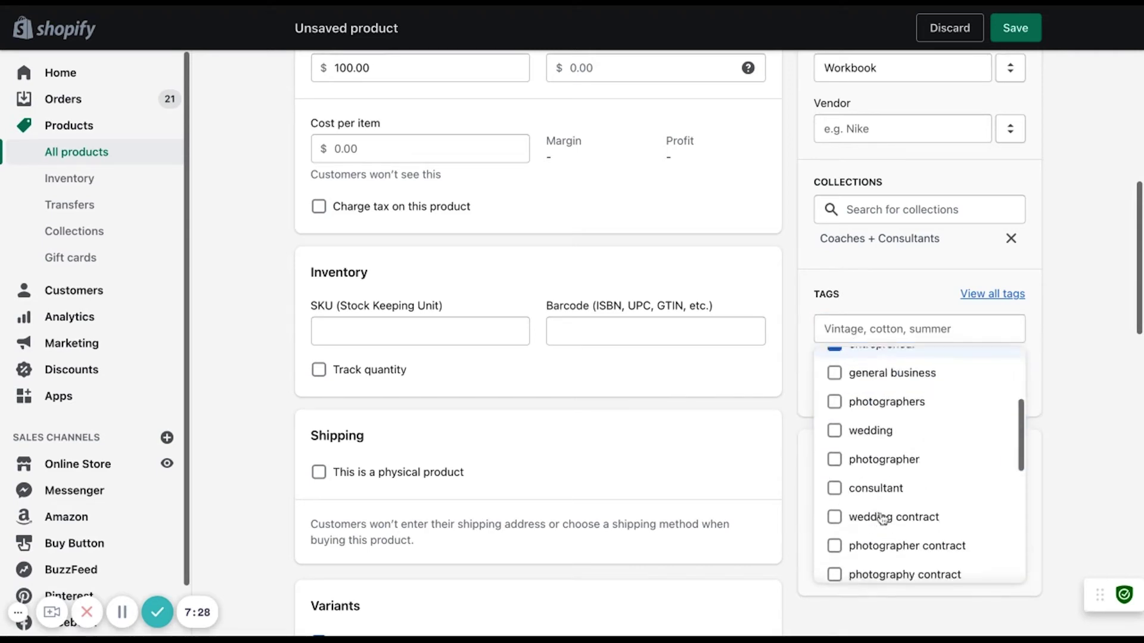
pyautogui.scroll(-1, 882, 518)
pyautogui.click(881, 501)
pyautogui.click(876, 529)
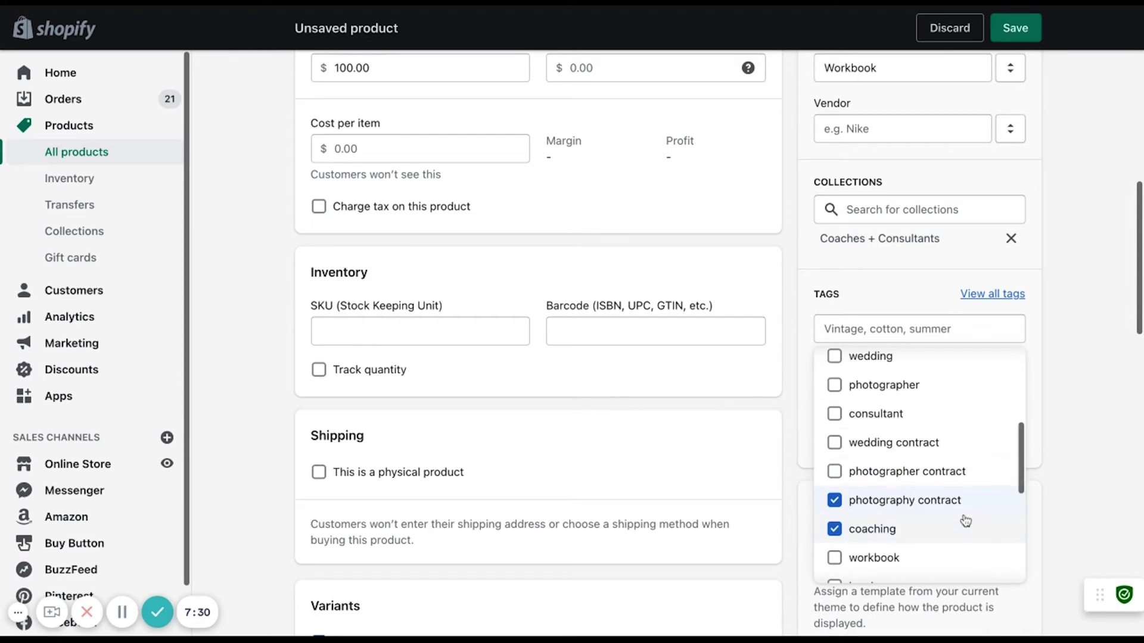
pyautogui.click(875, 558)
pyautogui.click(1030, 437)
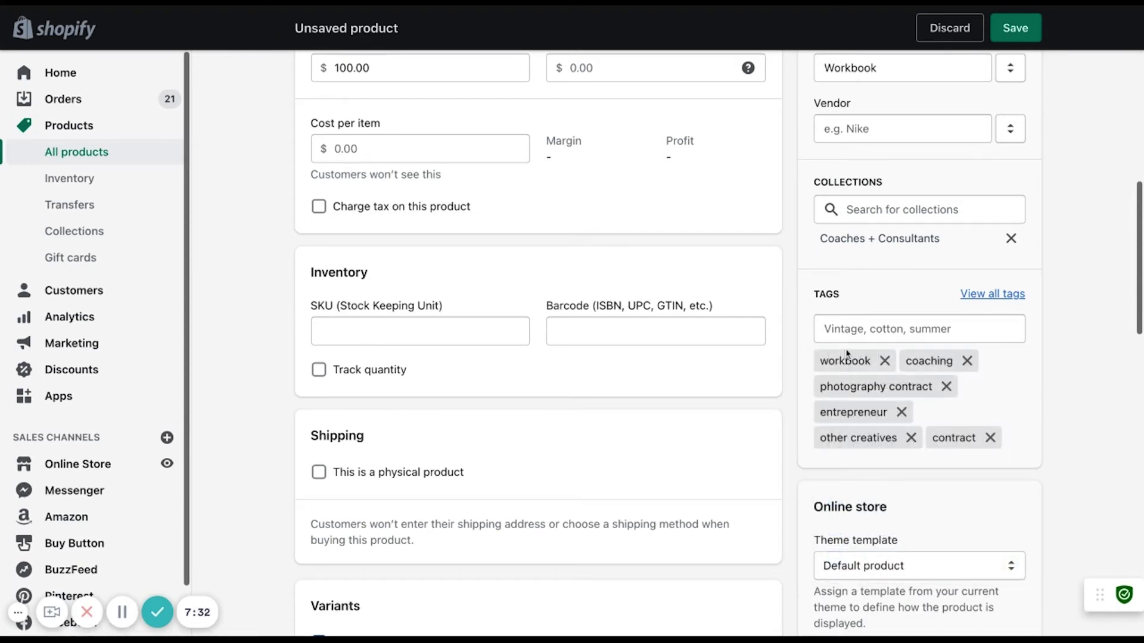
# Save the new product so its storefront page goes live.
pyautogui.click(839, 328)
pyautogui.write('LSKDIJFLJ')
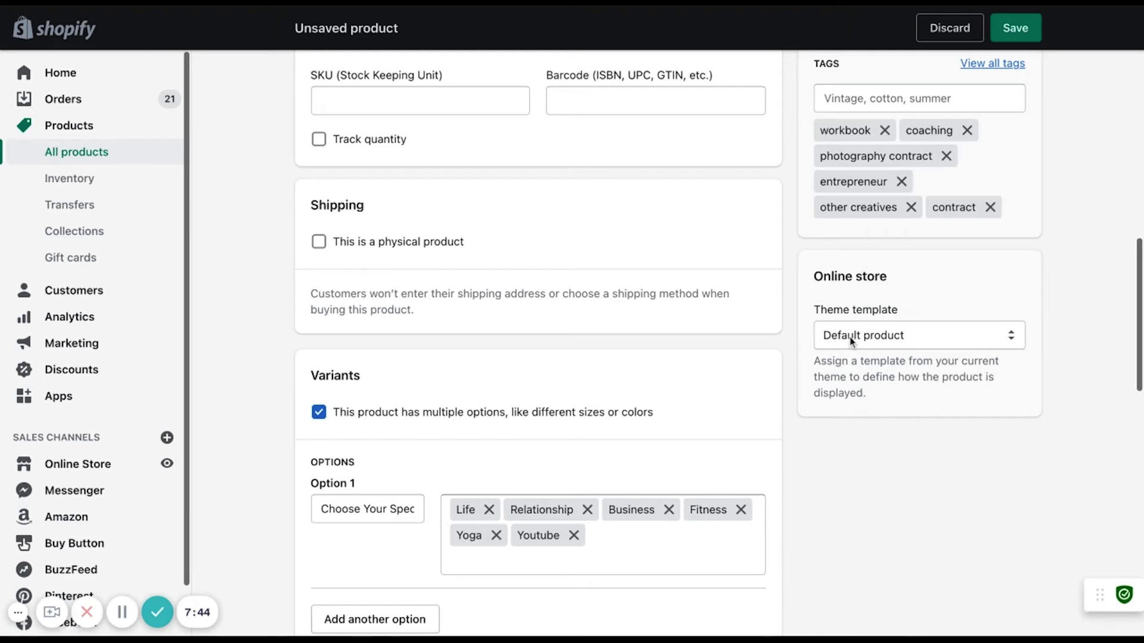
pyautogui.click(999, 28)
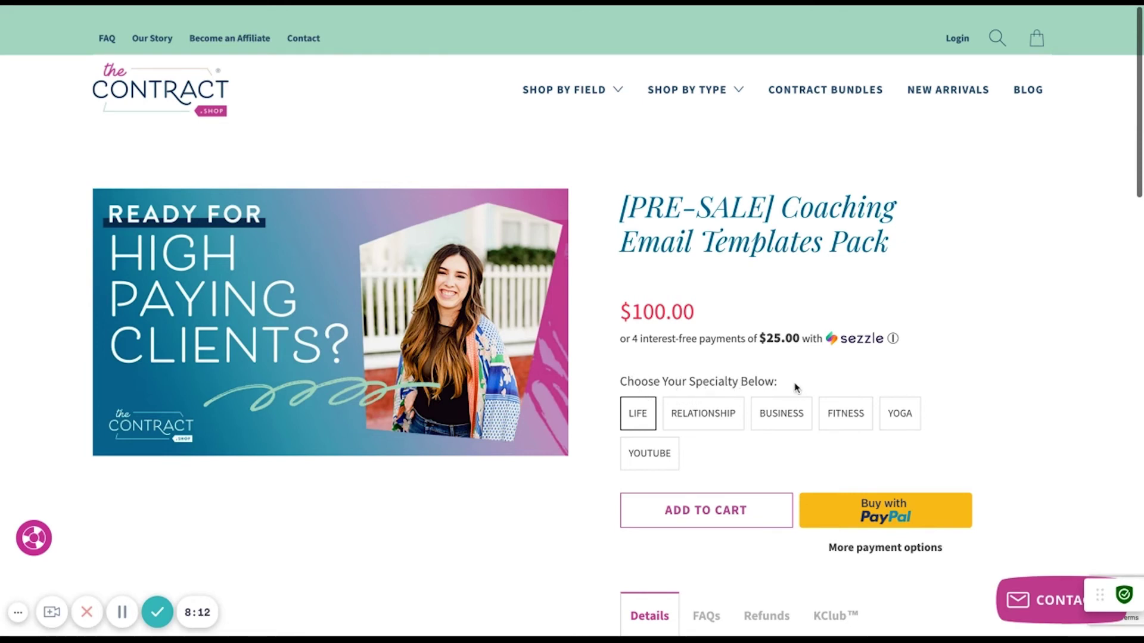
# On the storefront, select the Relationship, Fitness and Business specialties, confirming Business shows $150.00 (4 × $37.50).
pyautogui.click(706, 424)
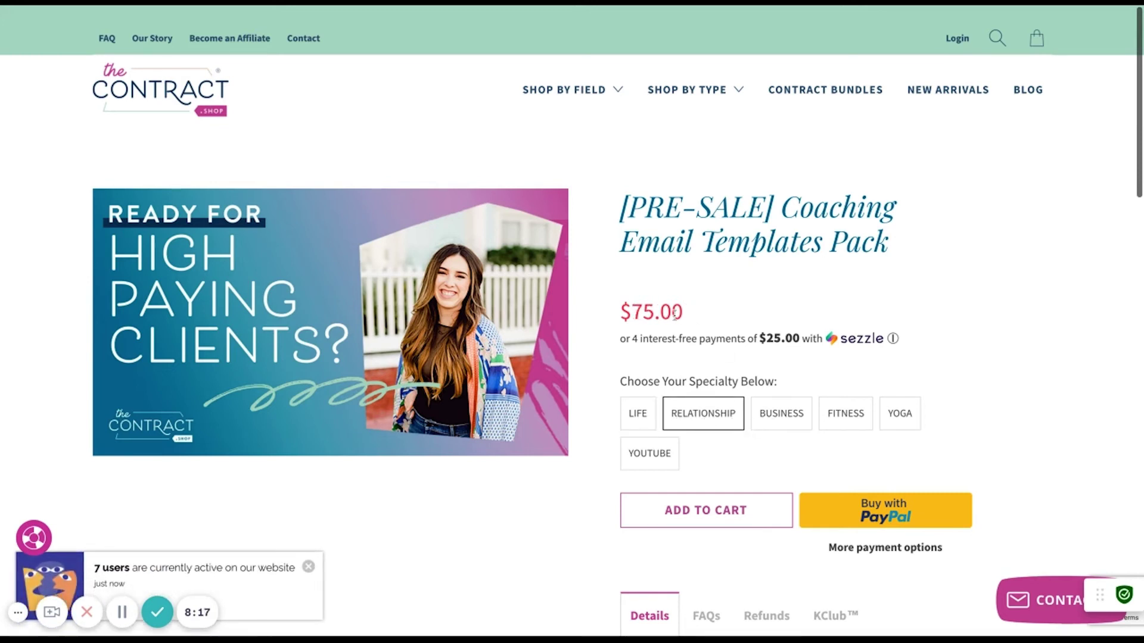
pyautogui.click(846, 422)
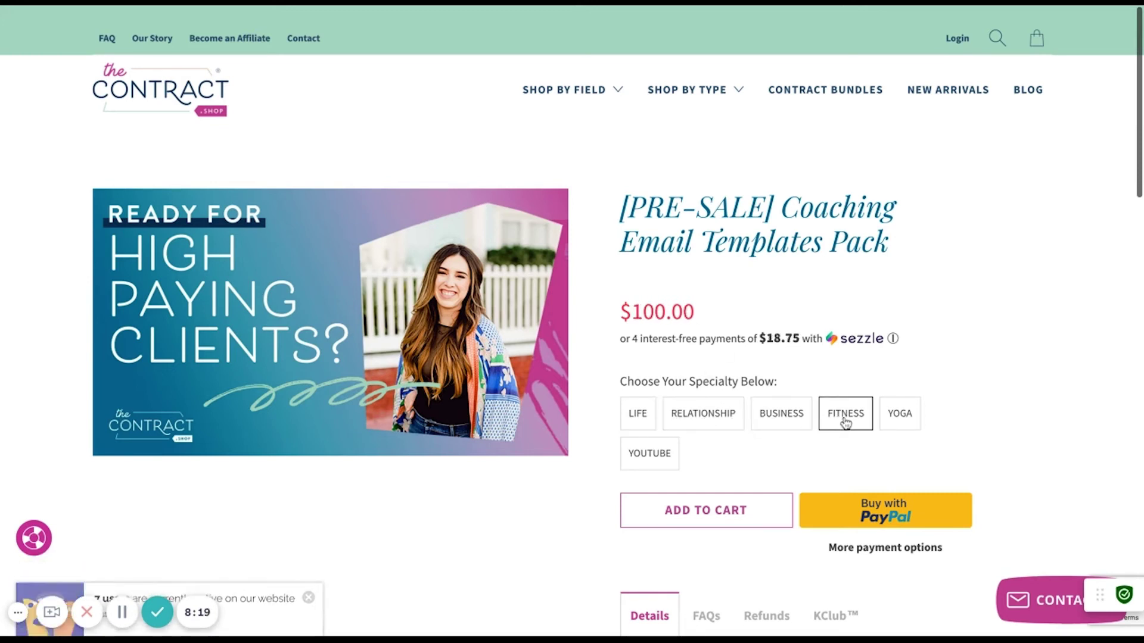
pyautogui.click(801, 417)
pyautogui.scroll(-5, 778, 403)
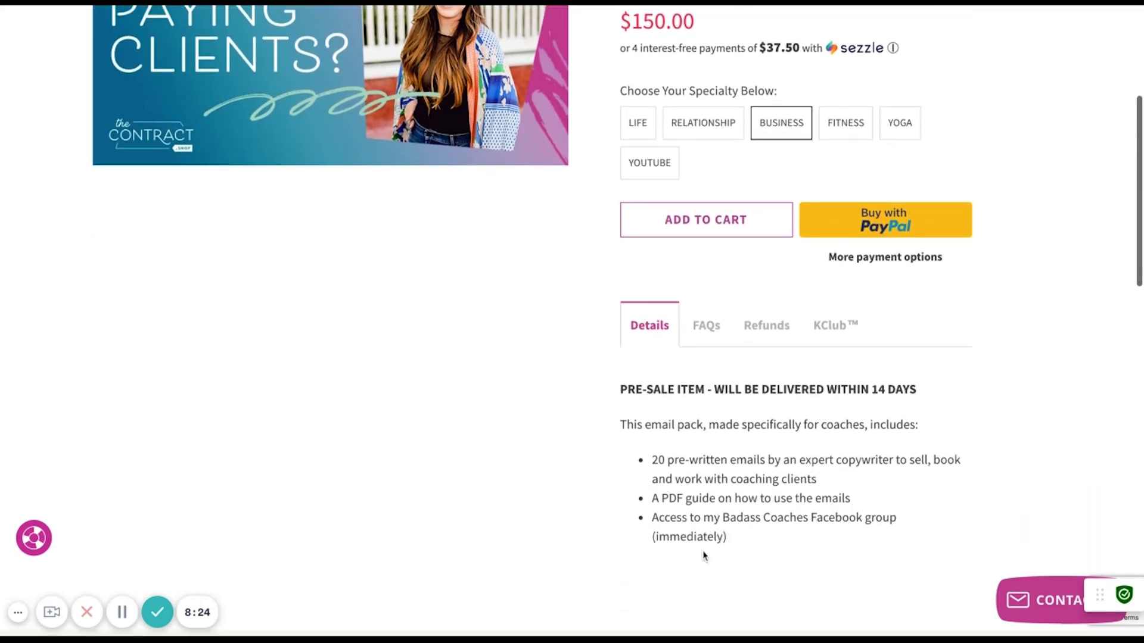
pyautogui.scroll(5, 712, 405)
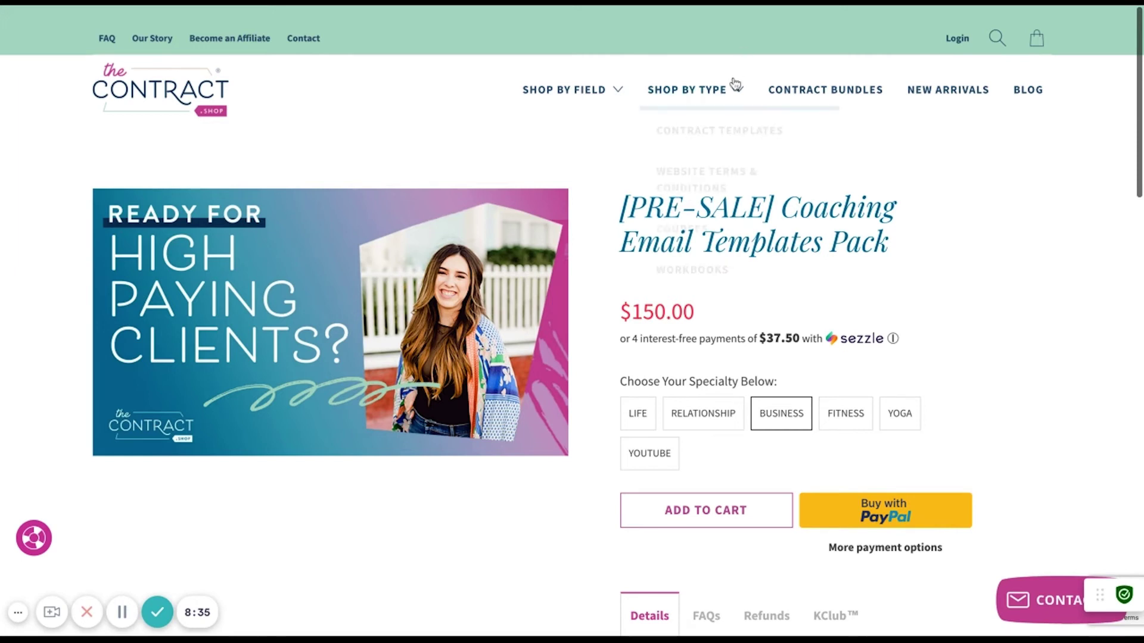
pyautogui.moveTo(617, 94)
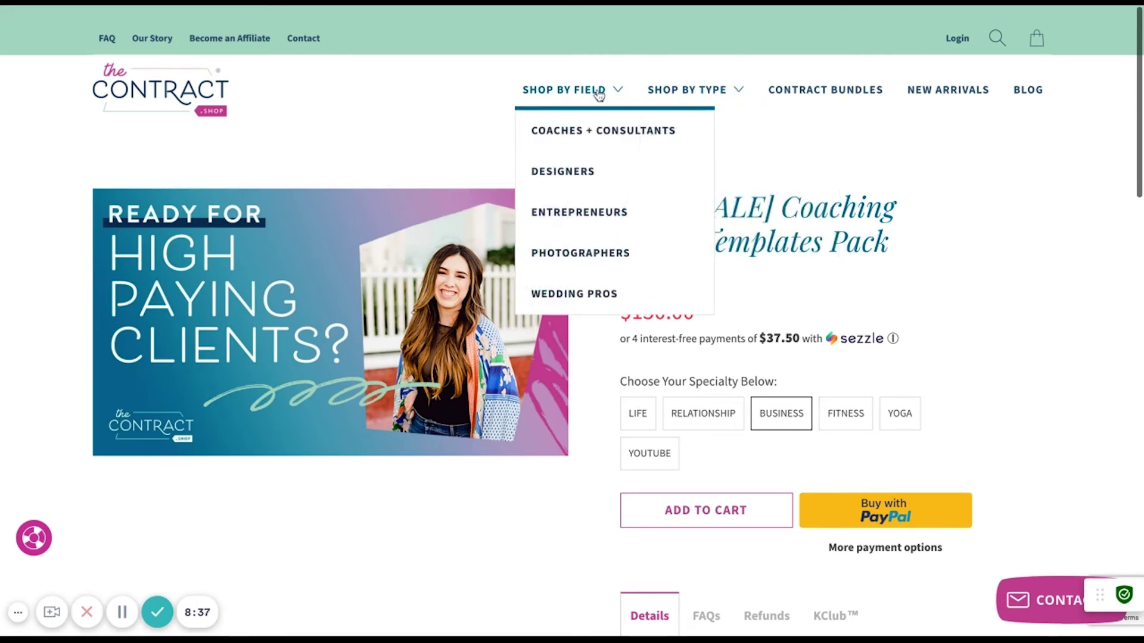